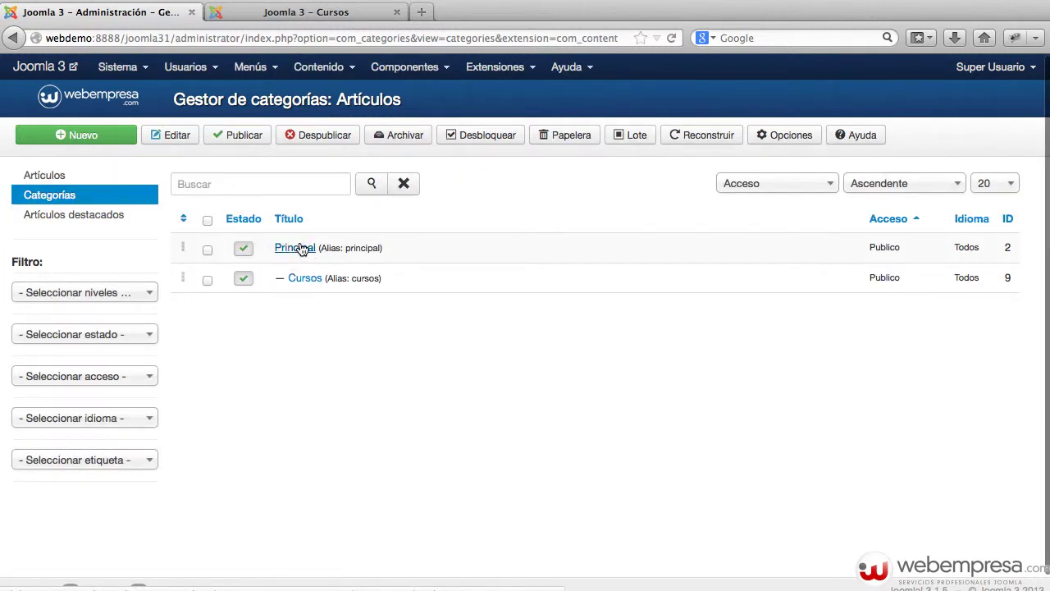
- Open the Cursos article category for editing and look over its title and description fields
left_click(305, 279)
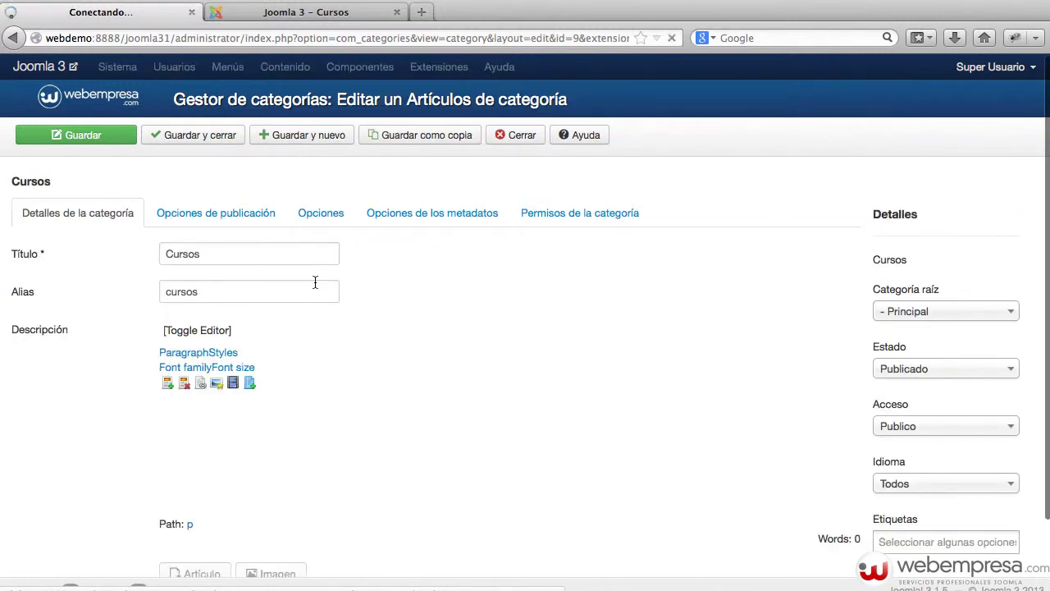
double_click(271, 256)
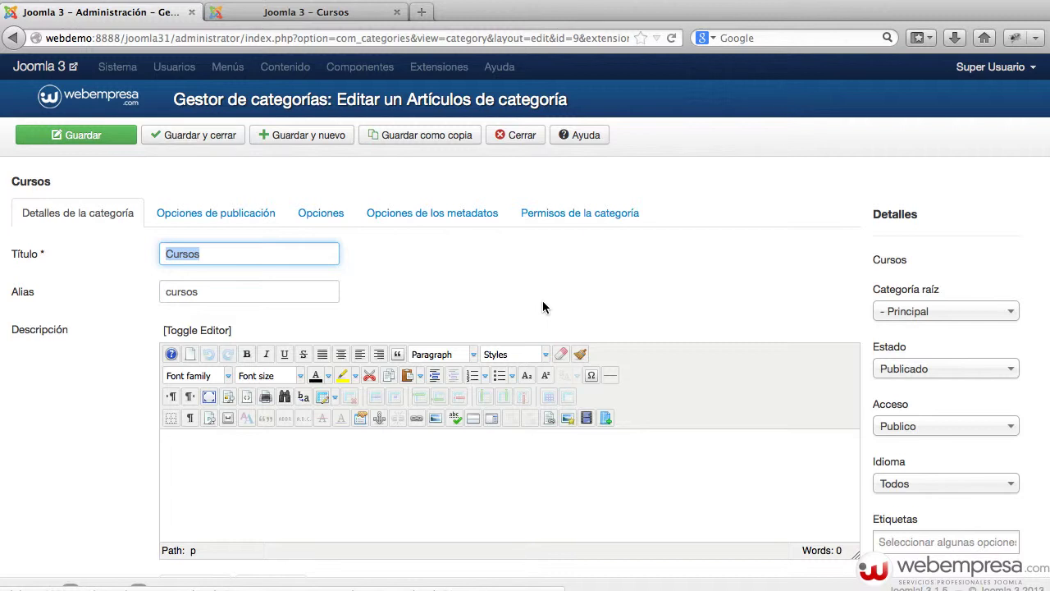
left_click(372, 446)
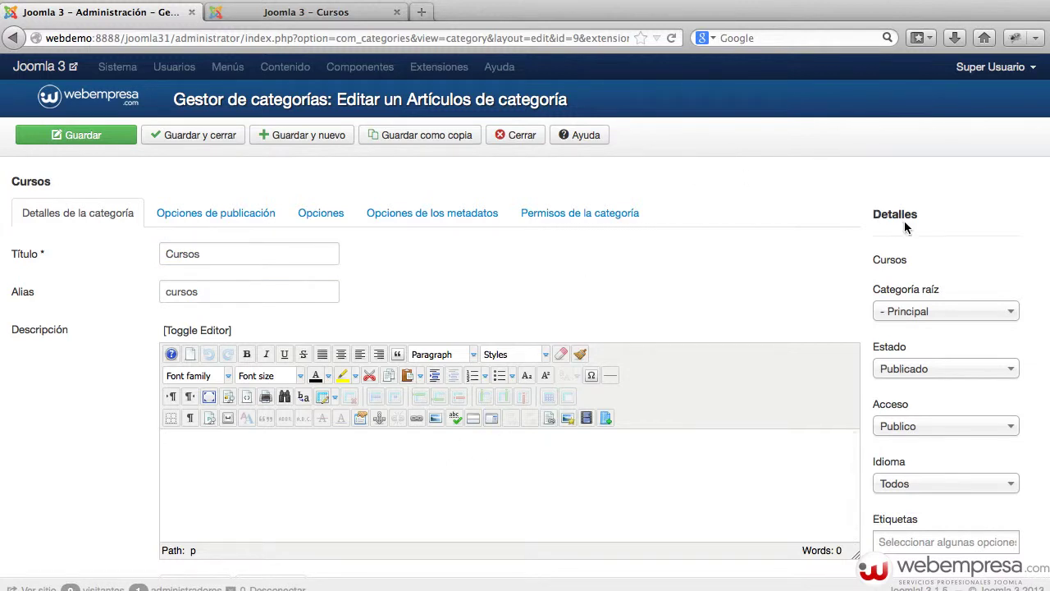
- Examine the Cursos category's parent category, state, access, language and tag settings
mouse_move(984, 350)
left_click(1010, 312)
left_click(1044, 275)
left_click(929, 319)
left_click(921, 351)
left_click(933, 428)
left_click(991, 405)
scroll(951, 482, "down", 3)
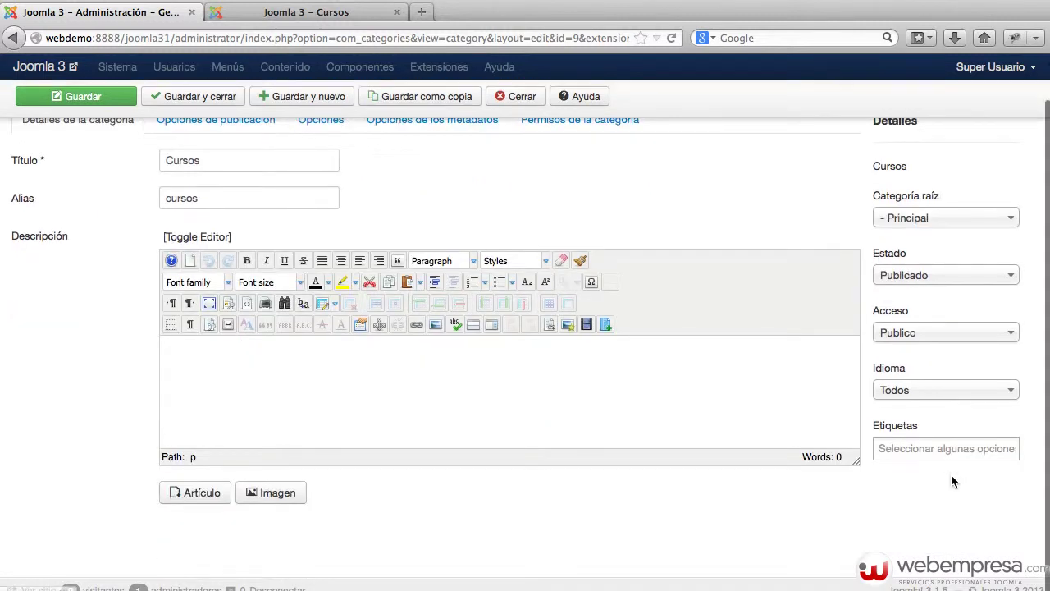
left_click(900, 454)
left_click(876, 506)
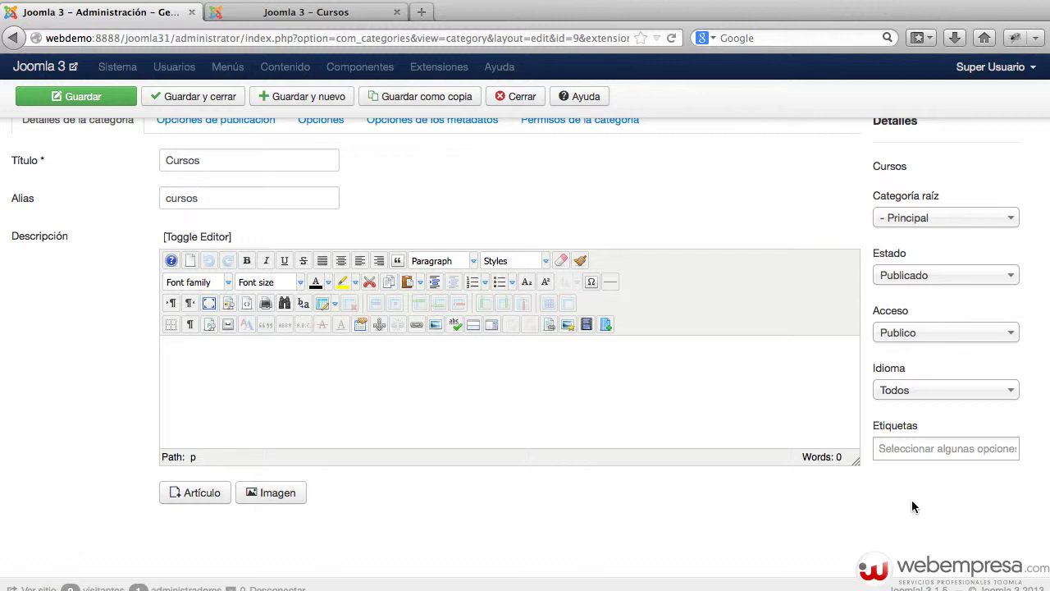
scroll(921, 486, "up", 3)
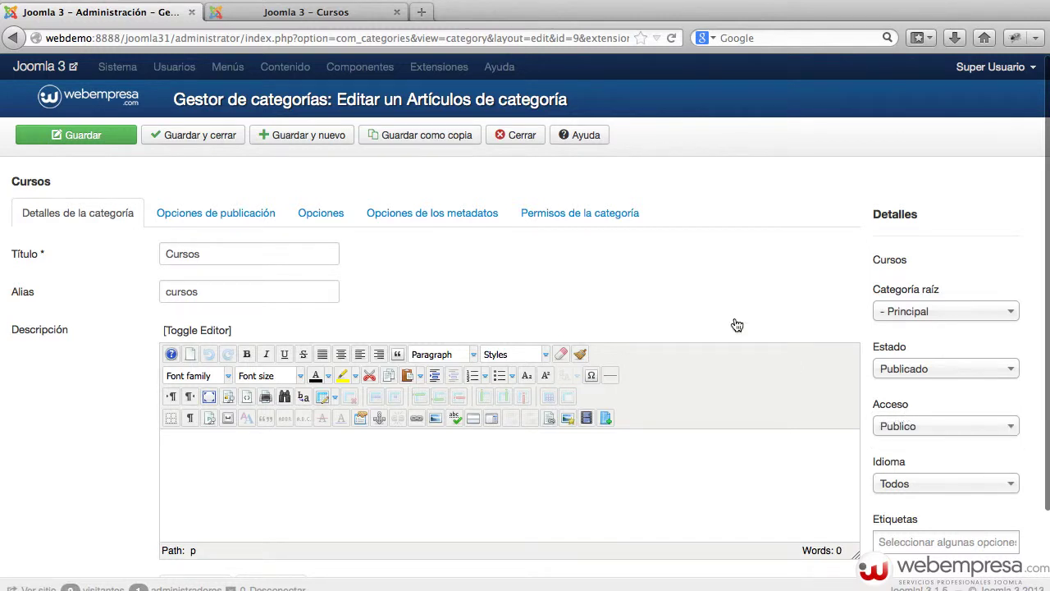
- Review the Cursos category's publishing details and the choices available for its alternative layout
left_click(220, 207)
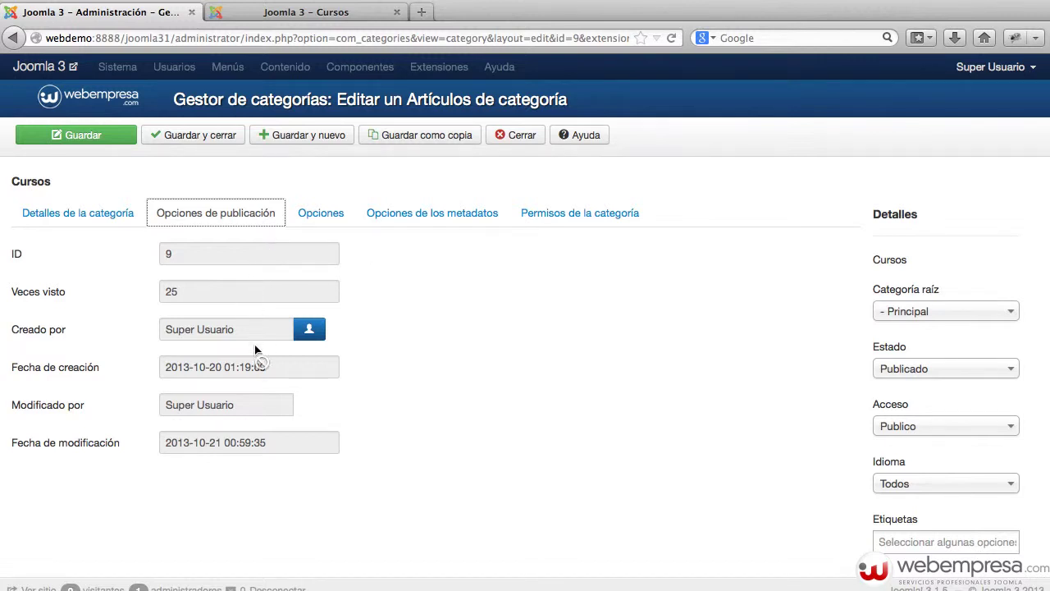
mouse_move(37, 297)
left_click(324, 216)
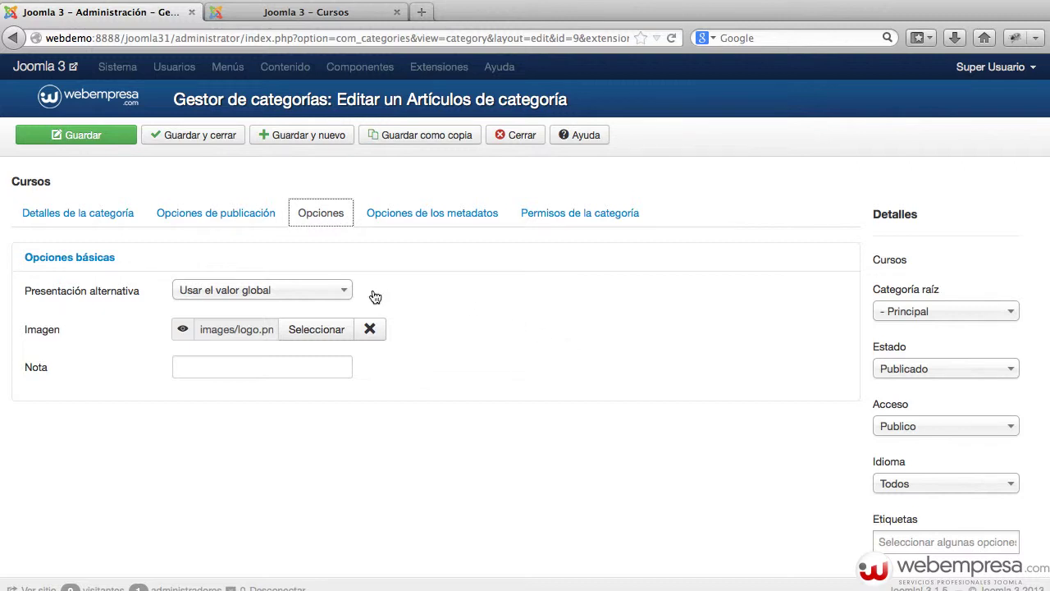
left_click(304, 296)
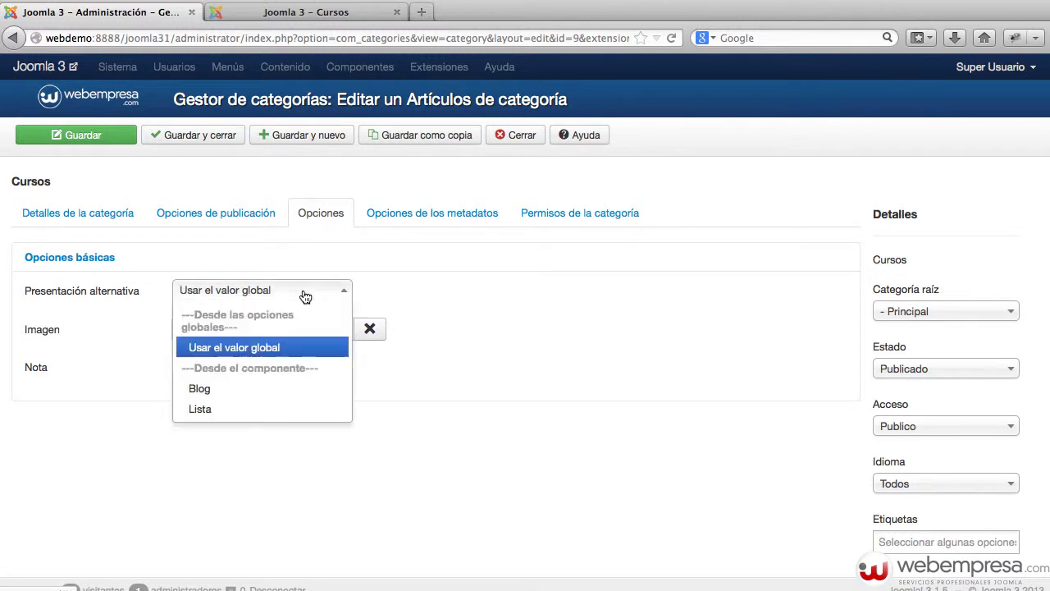
left_click(469, 310)
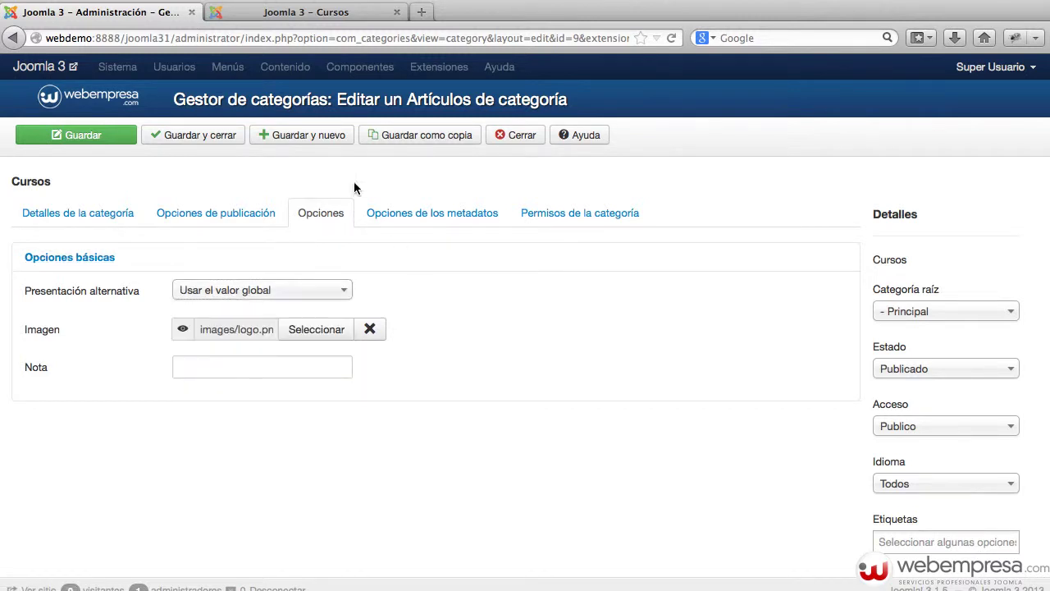
- Open the public site and look through its Cursos page
left_click(50, 67)
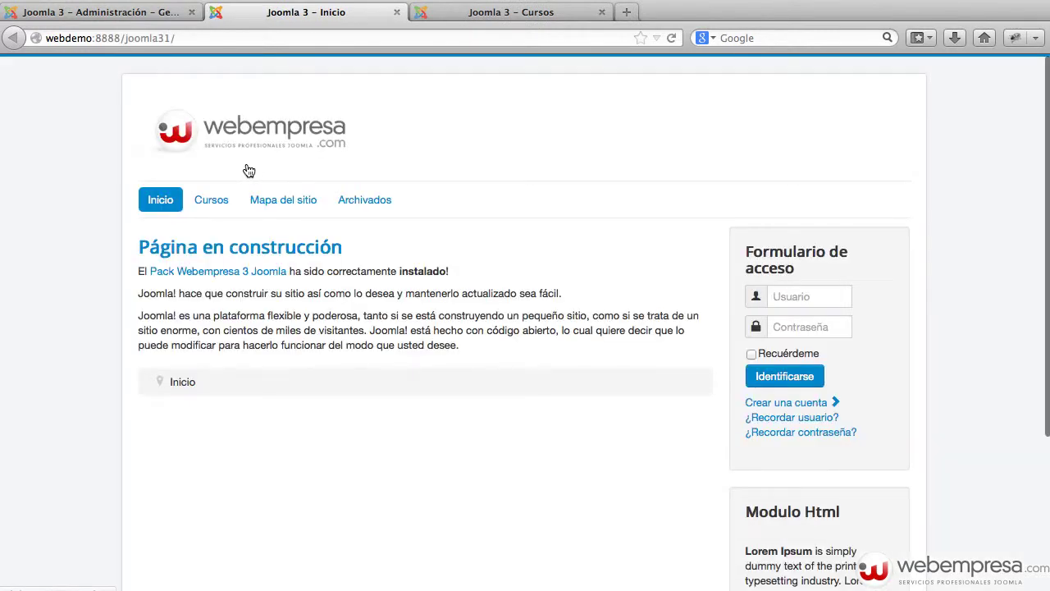
left_click(198, 203)
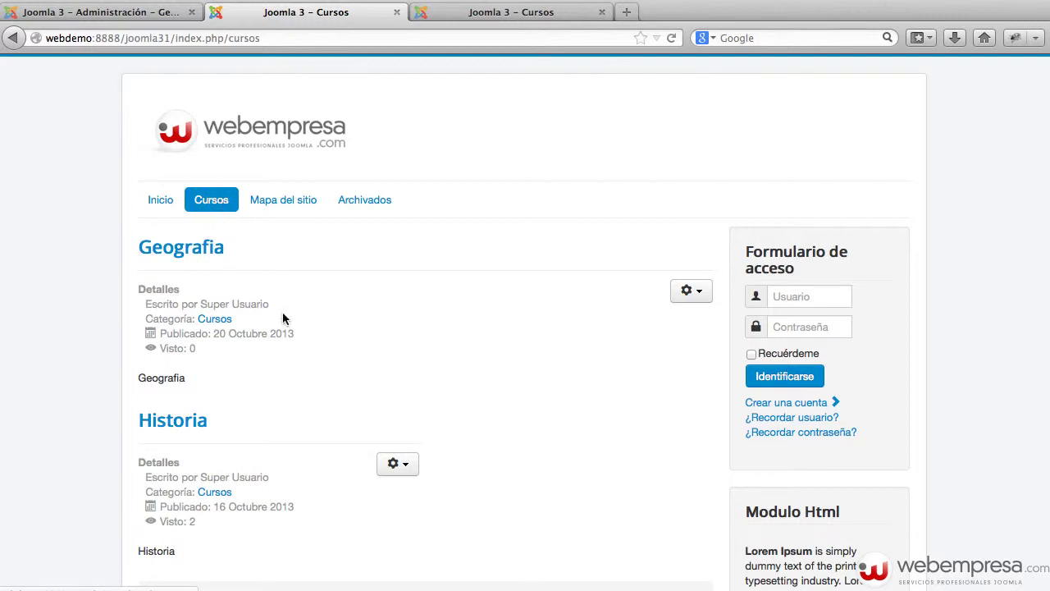
scroll(284, 320, "down", 3)
scroll(285, 320, "up", 3)
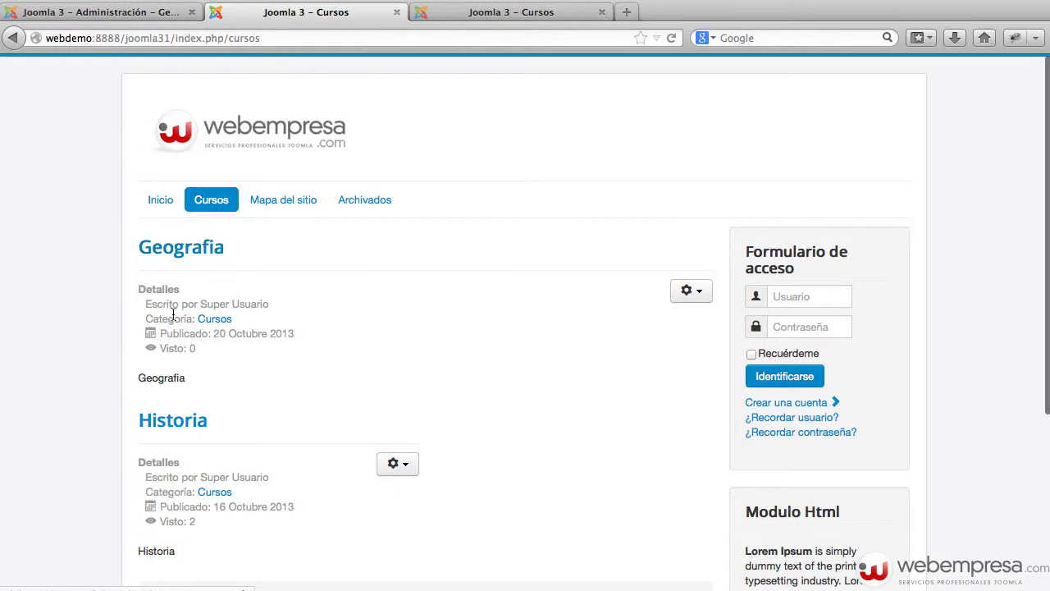
- Return to the administration, close the Cursos category without saving, and open the Cursos item of the Menú principal for editing
left_click(143, 12)
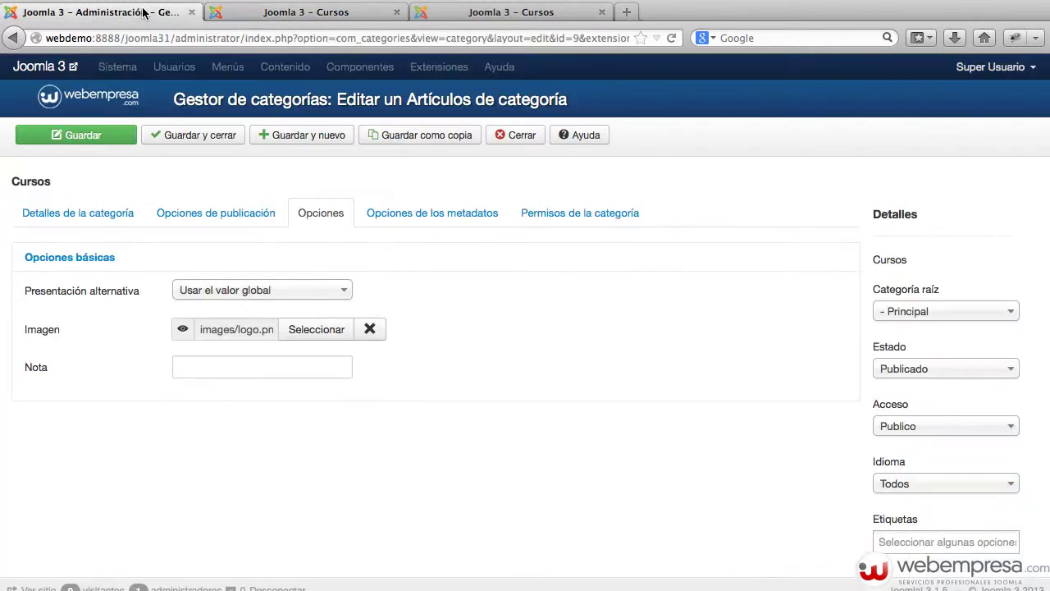
left_click(514, 139)
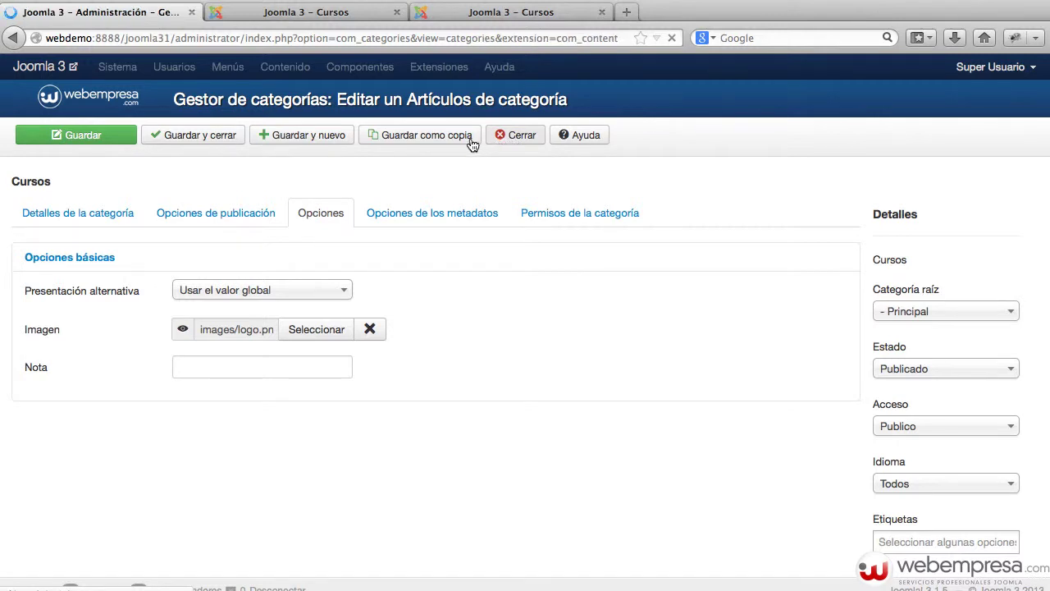
left_click(247, 69)
mouse_move(263, 97)
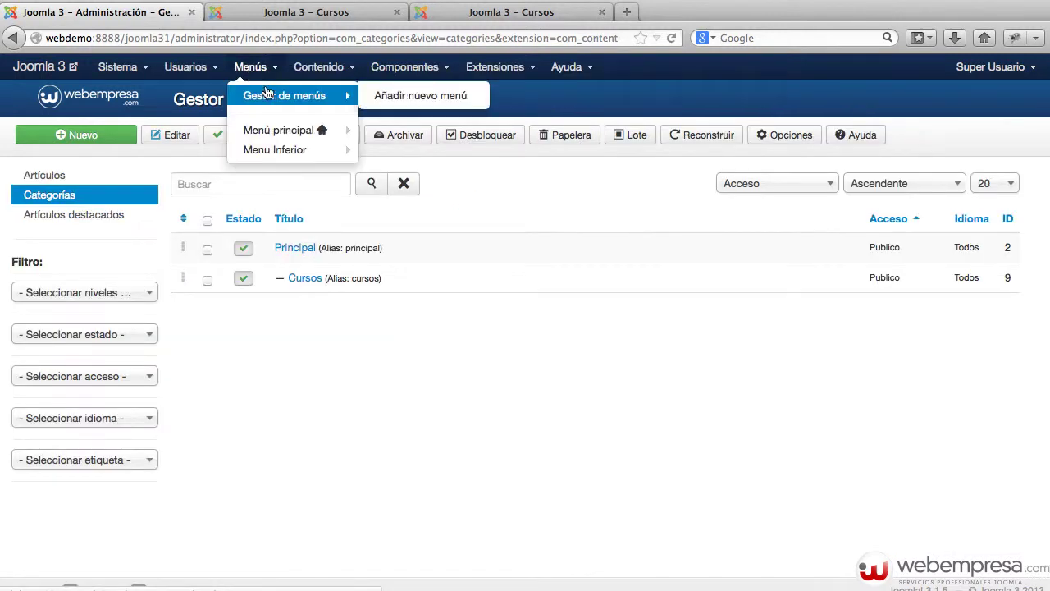
left_click(283, 130)
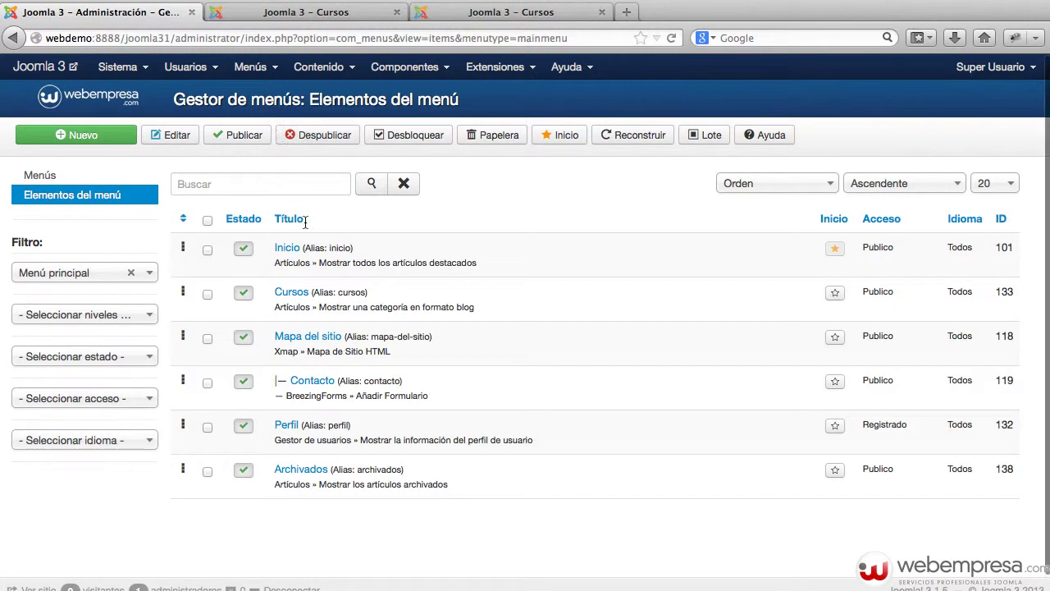
left_click(291, 293)
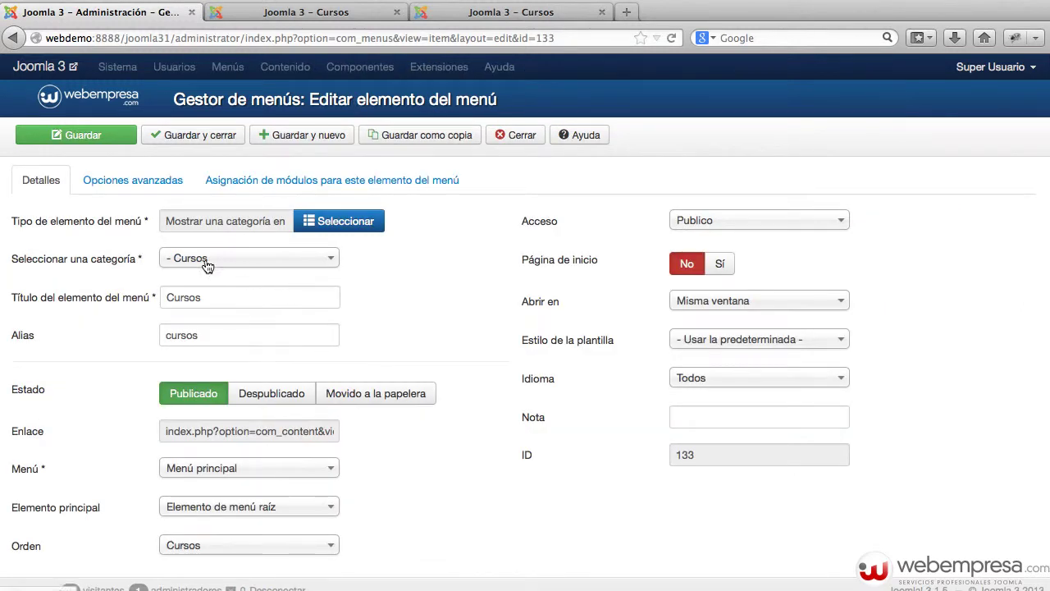
- Set the Cursos menu item's category to Principal, then save and close the item
left_click(207, 260)
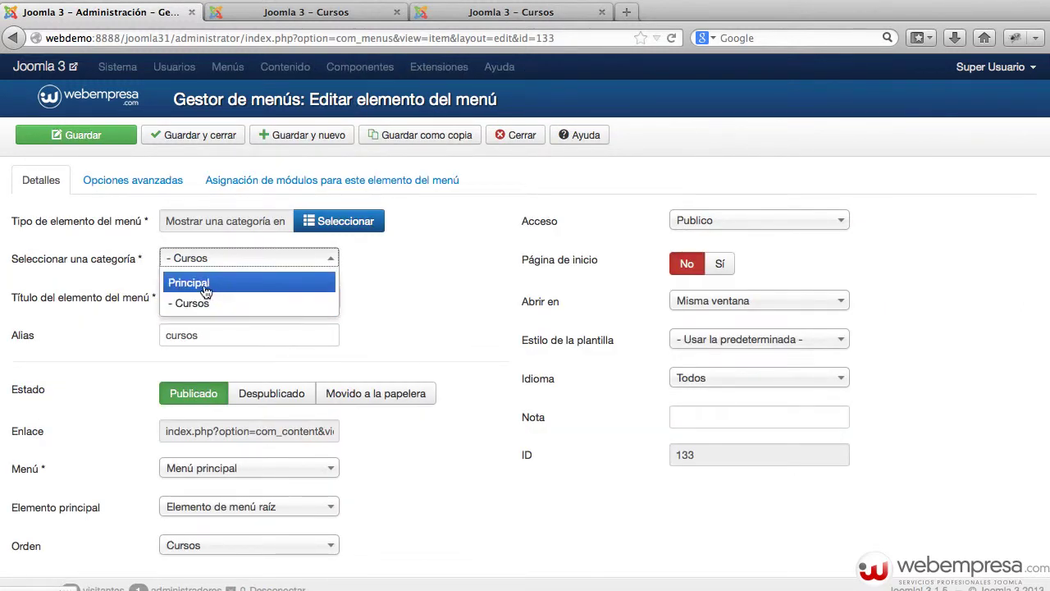
left_click(204, 283)
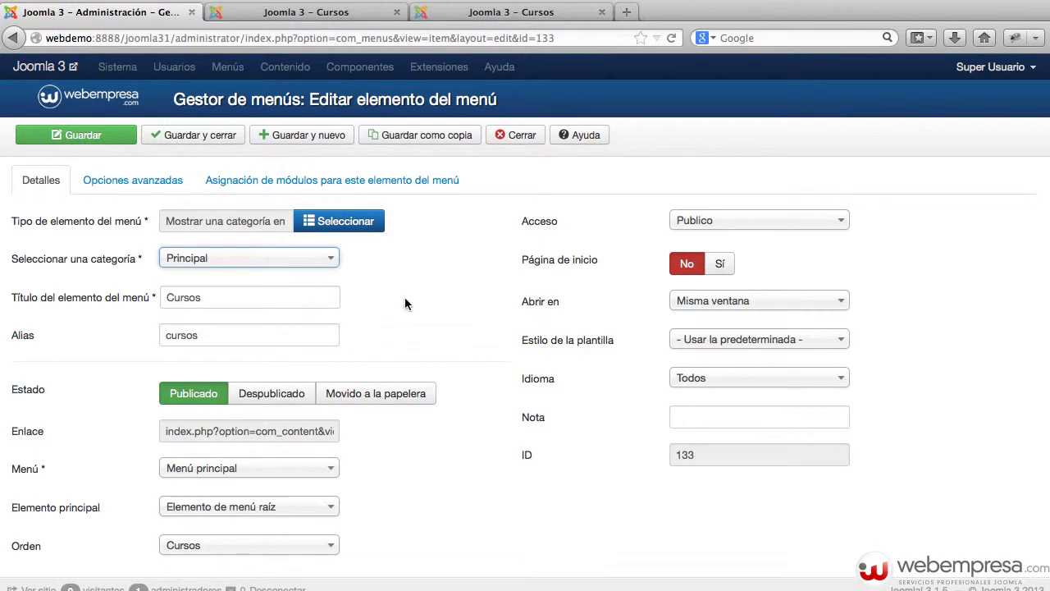
left_click(202, 136)
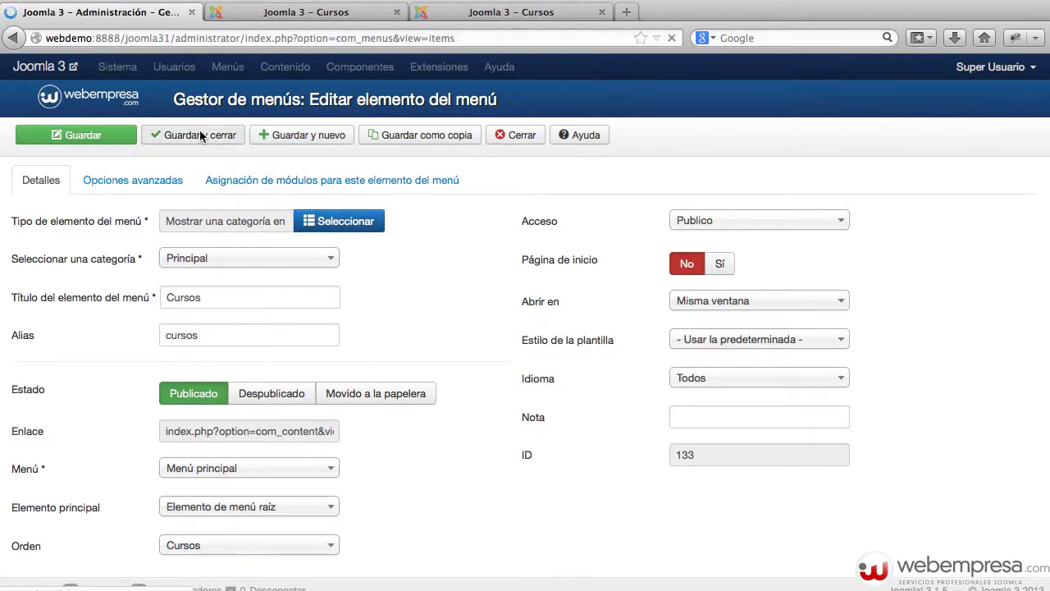
- Reload the public Cursos page, view its Cursos subcategory, and return to the parent page
left_click(295, 14)
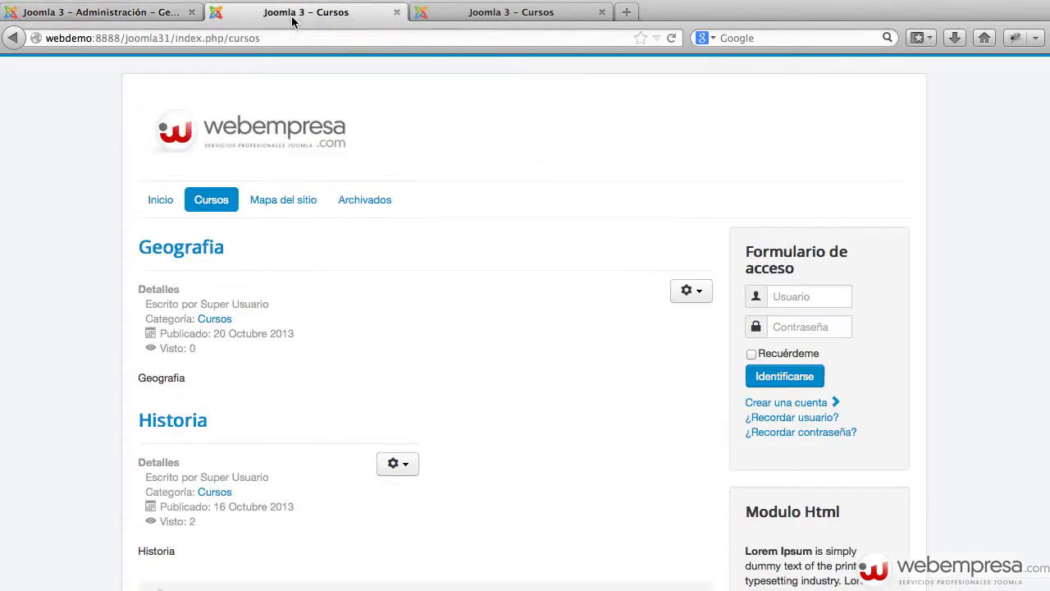
key("super+r")
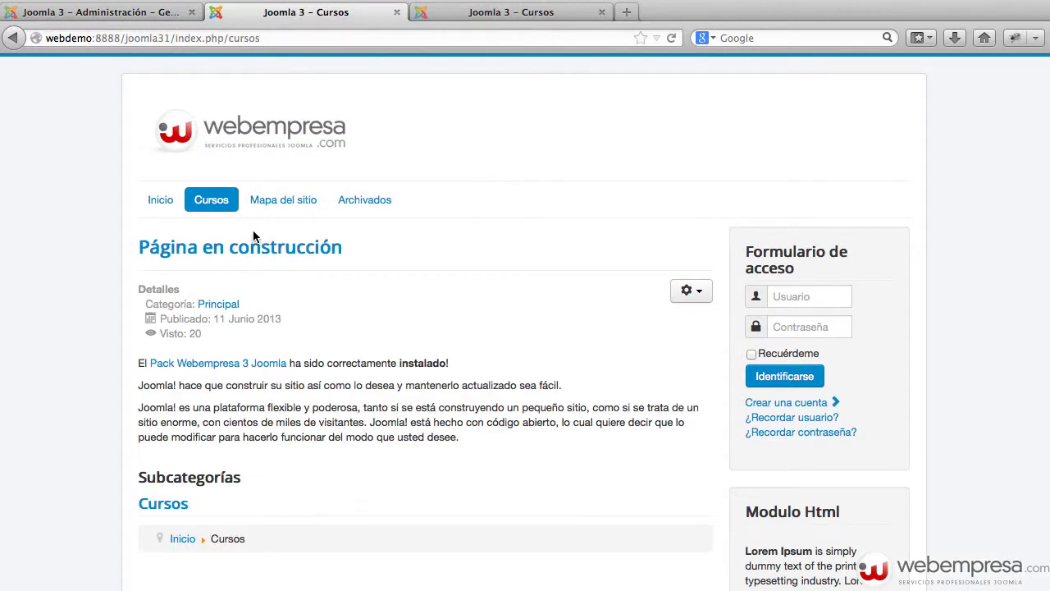
left_click(180, 512)
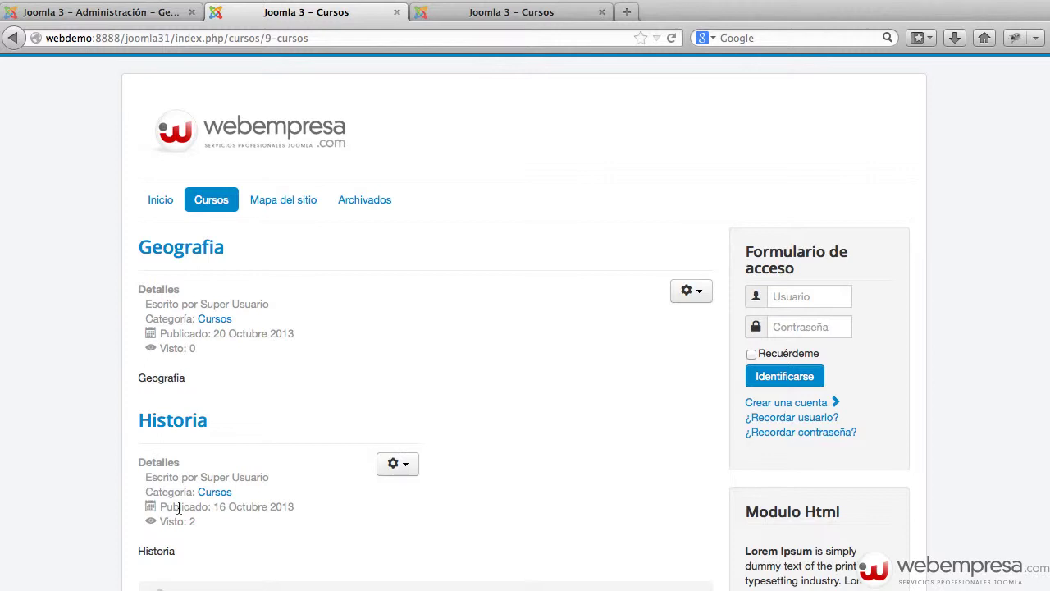
left_click(209, 202)
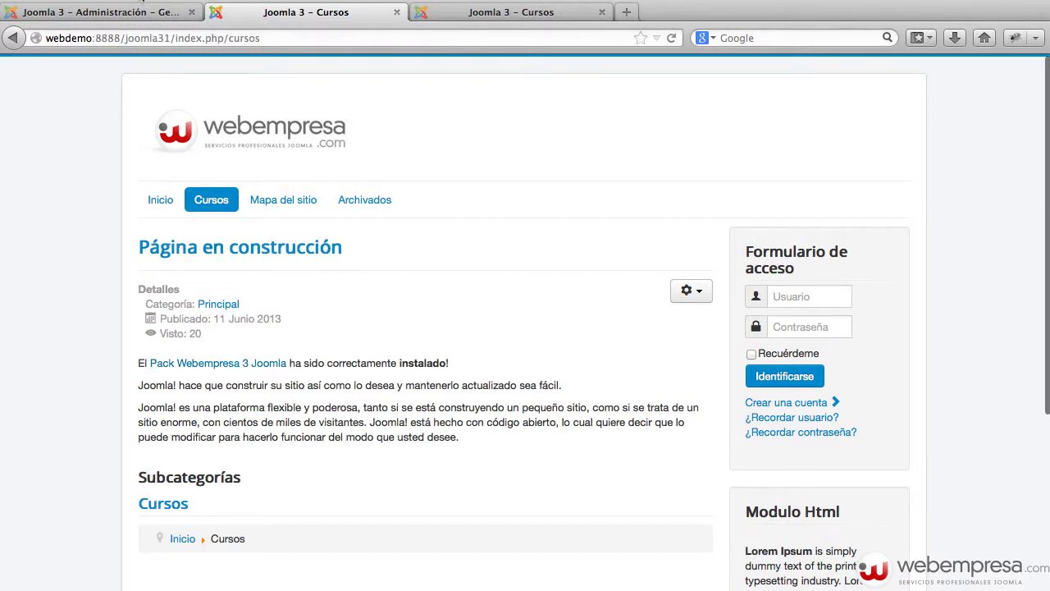
- Reopen the Cursos category in the administration, set its alternative layout to Lista, and save it
left_click(132, 10)
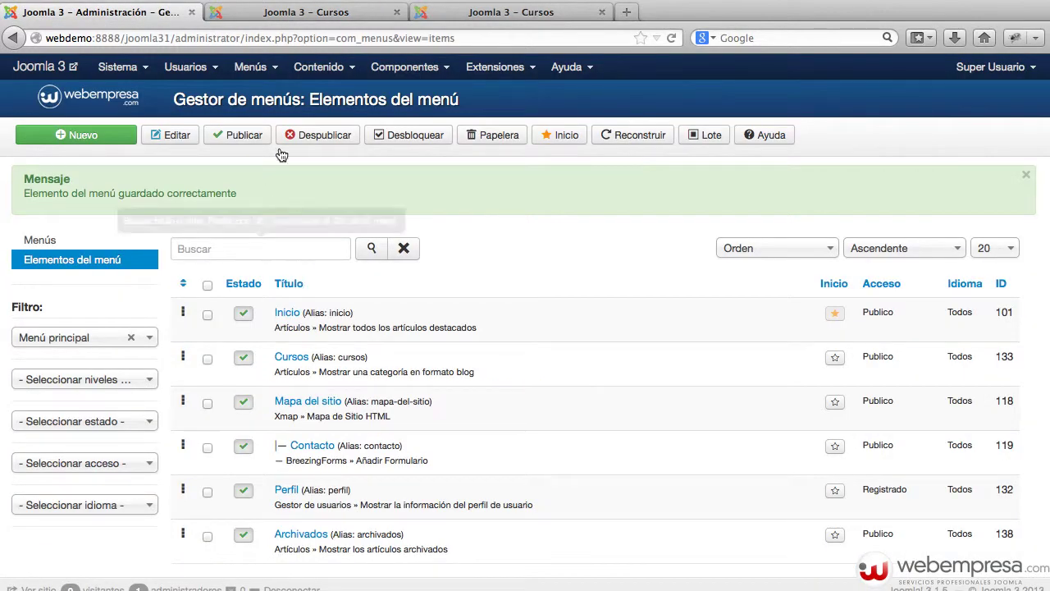
left_click(303, 68)
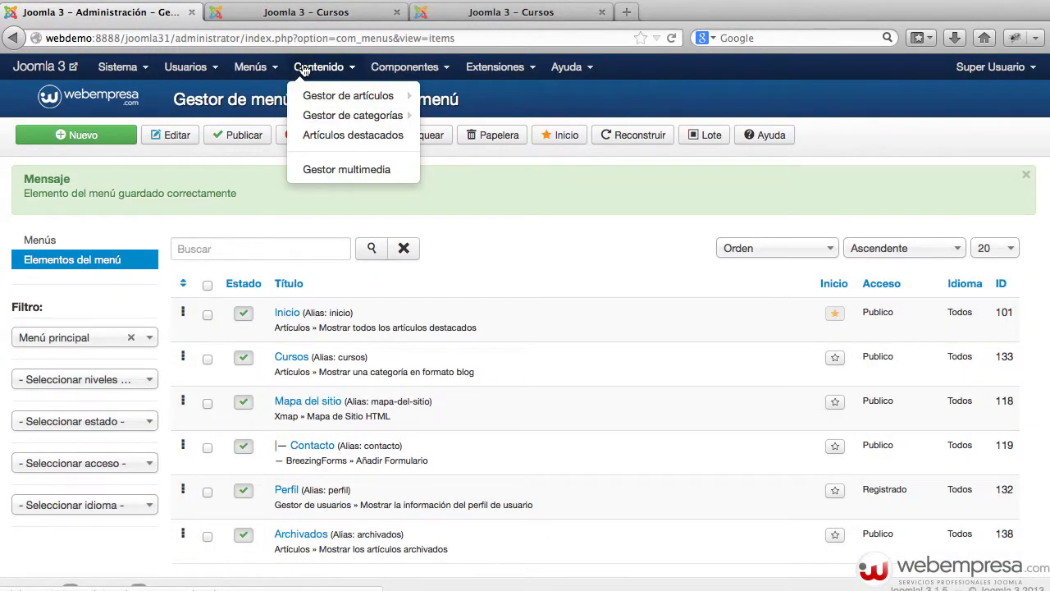
left_click(339, 122)
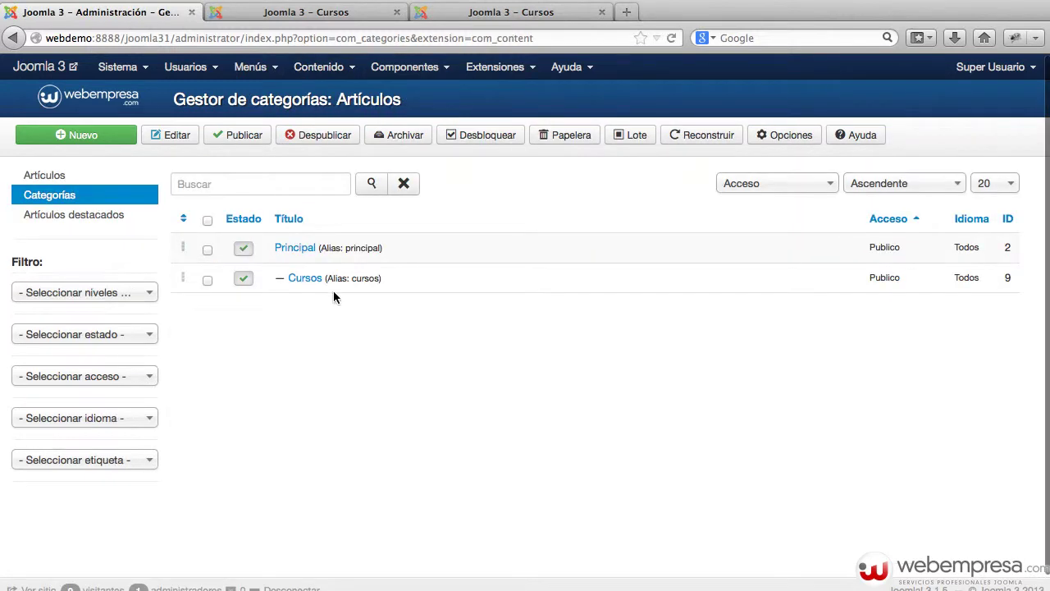
left_click(305, 279)
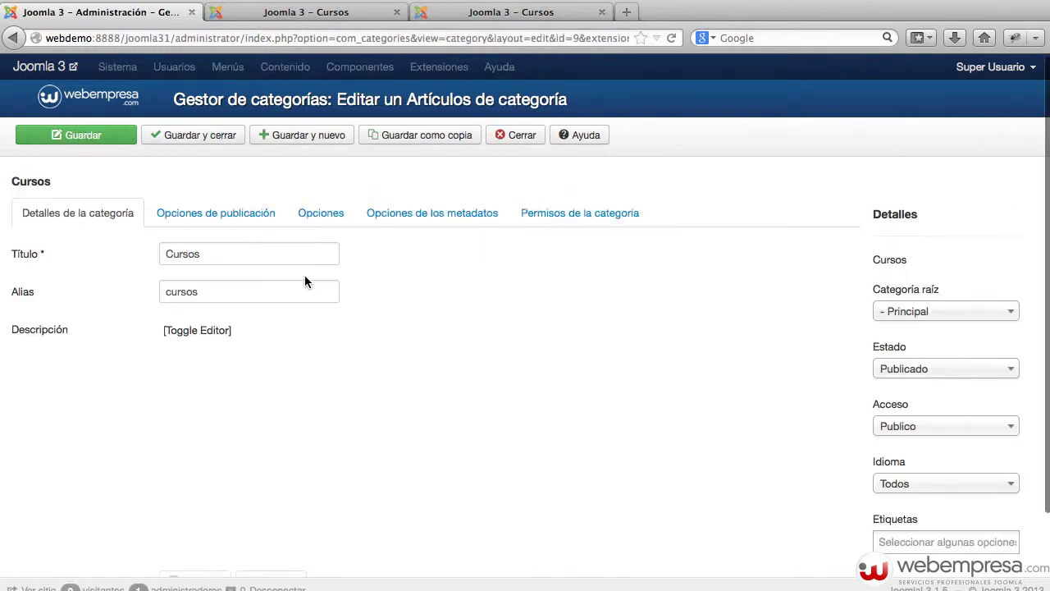
left_click(337, 218)
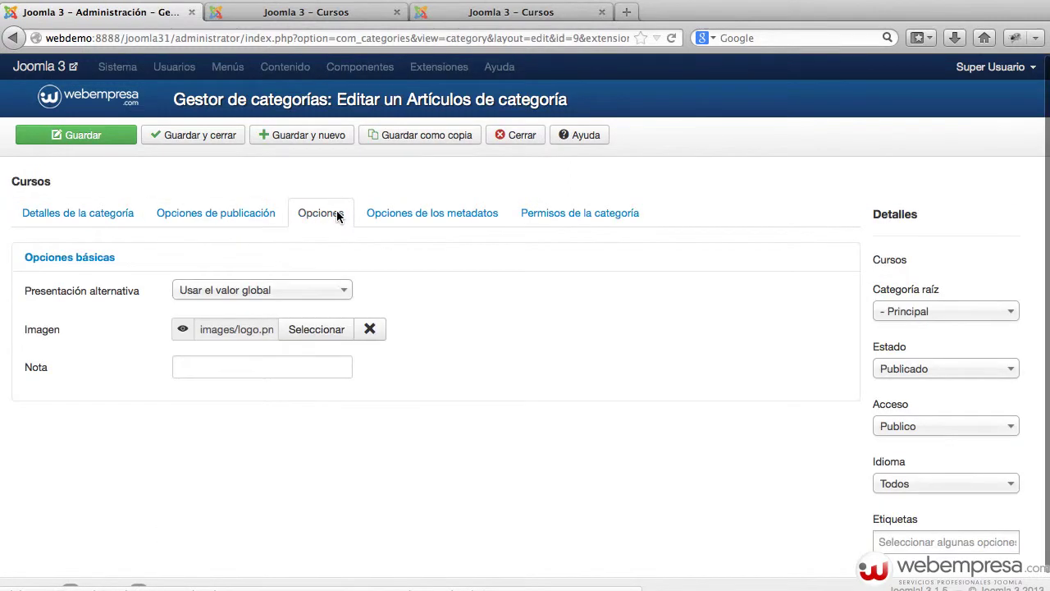
left_click(245, 294)
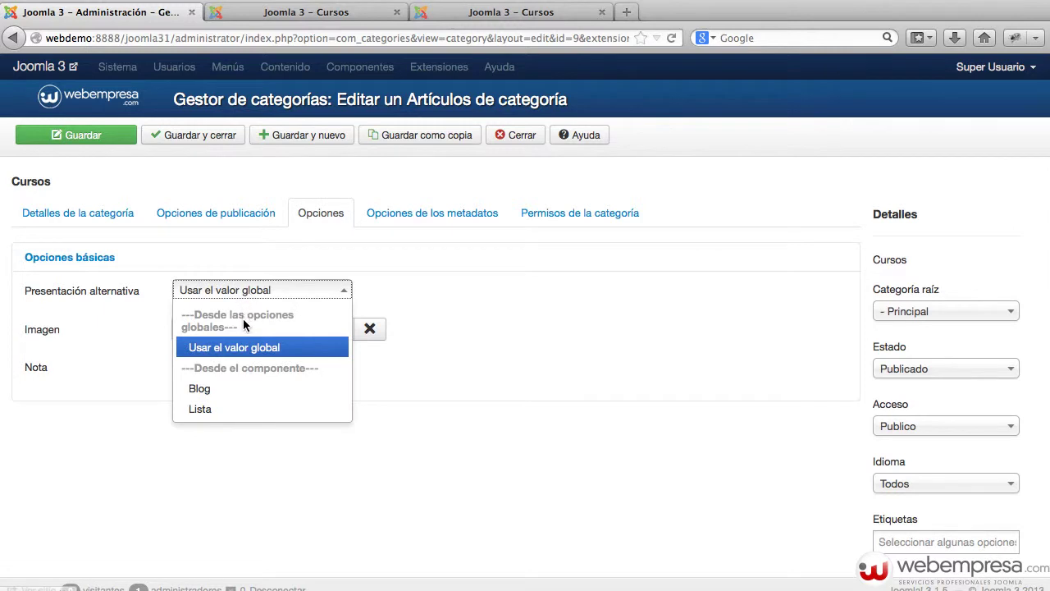
left_click(216, 408)
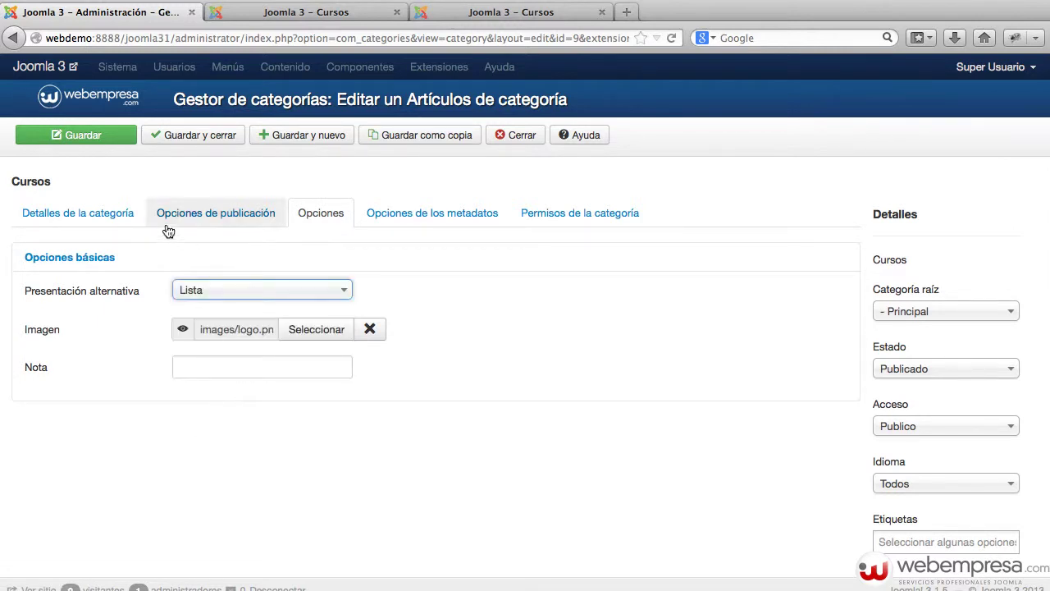
left_click(82, 134)
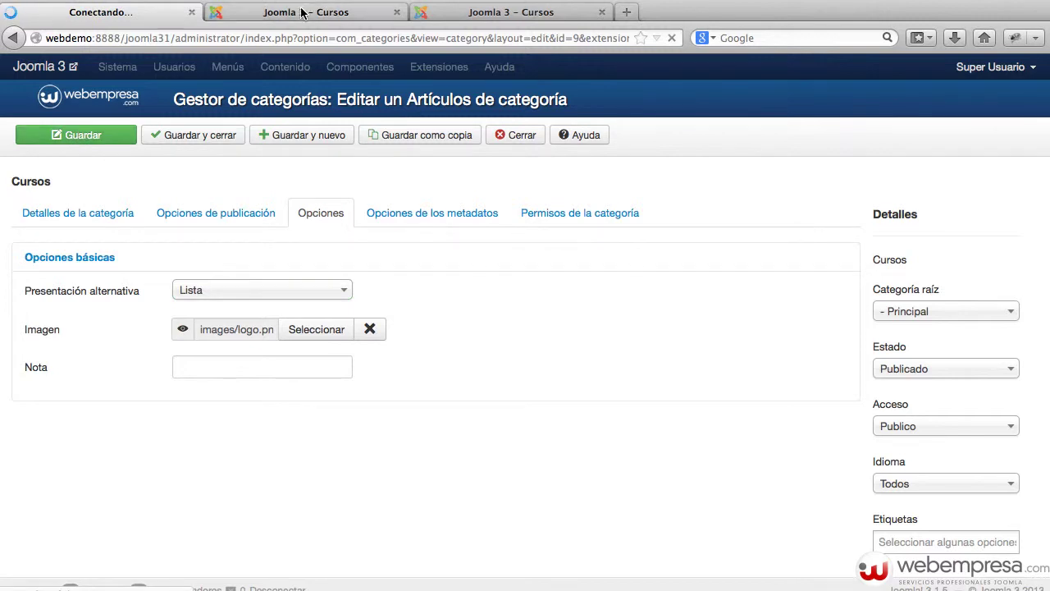
- Check the Cursos subcategory's layout on the public site by opening it from the Cursos page
left_click(306, 11)
left_click(217, 201)
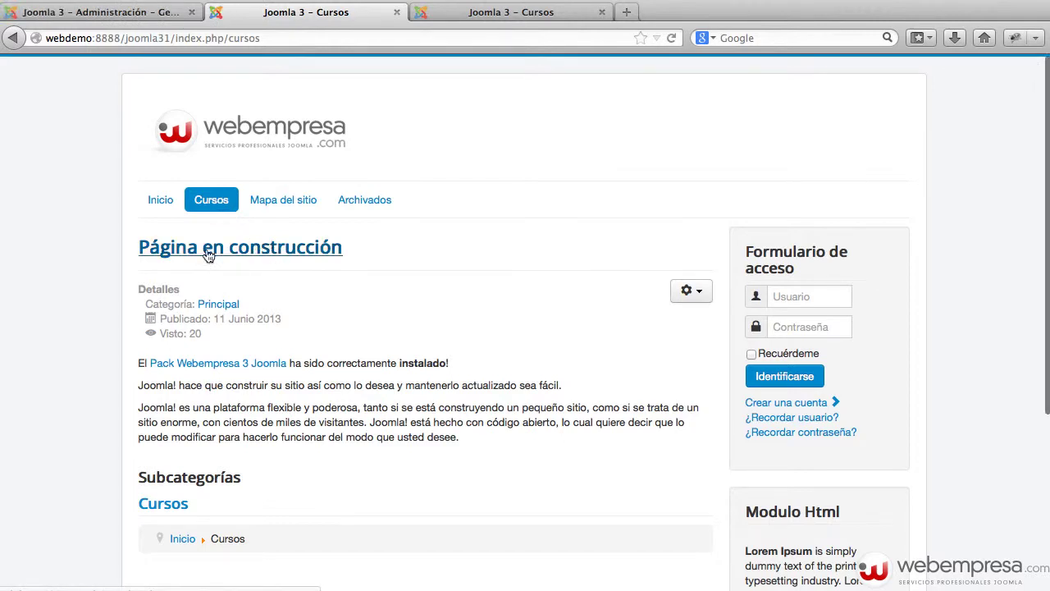
left_click(169, 507)
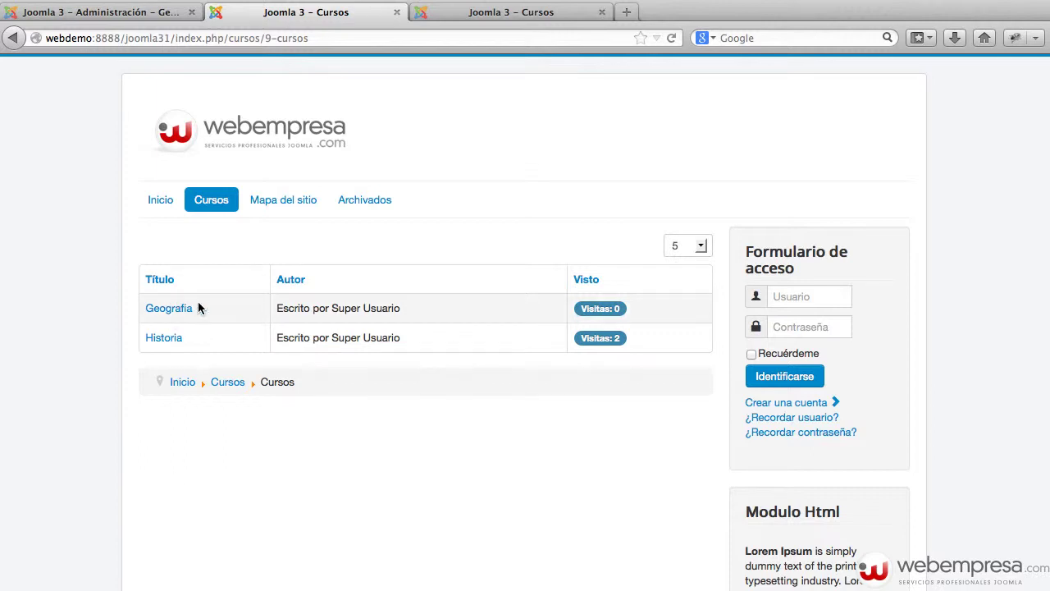
- Set the Cursos category's alternative layout to Blog, save it, and reload its public subcategory page
left_click(111, 12)
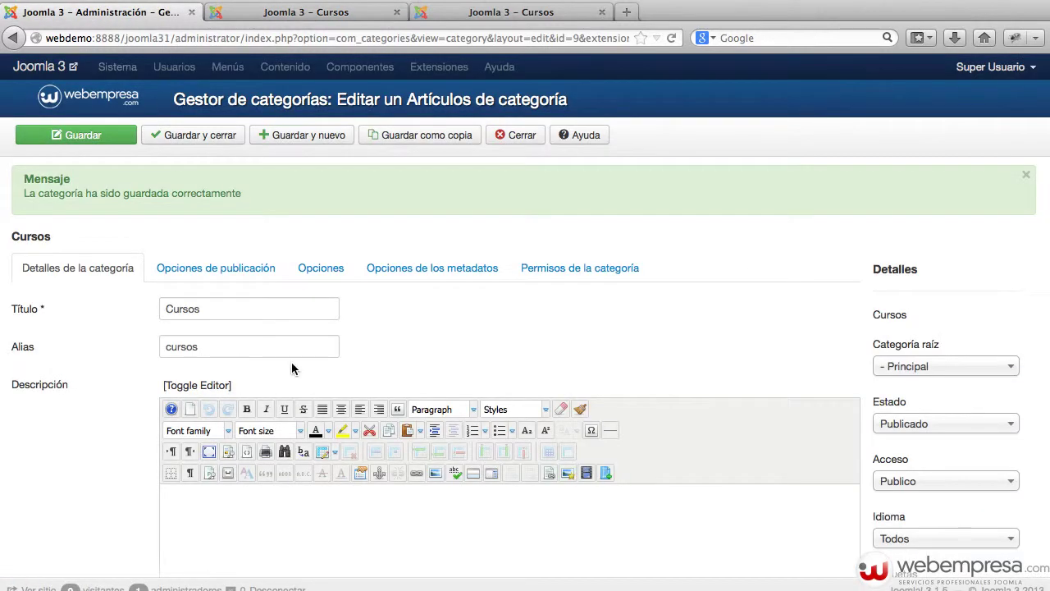
left_click(316, 264)
left_click(237, 346)
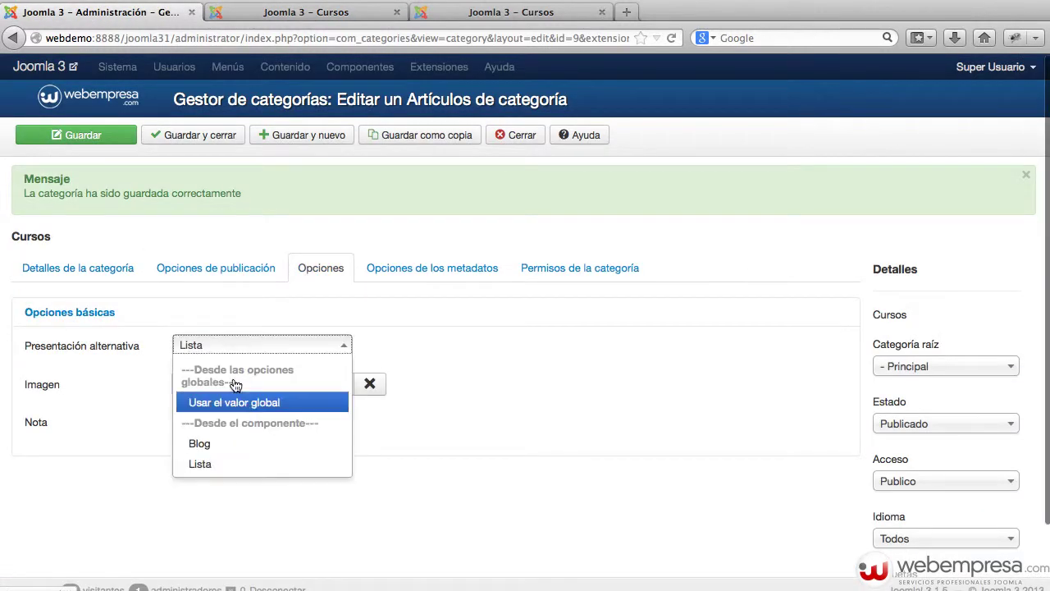
left_click(225, 445)
left_click(65, 133)
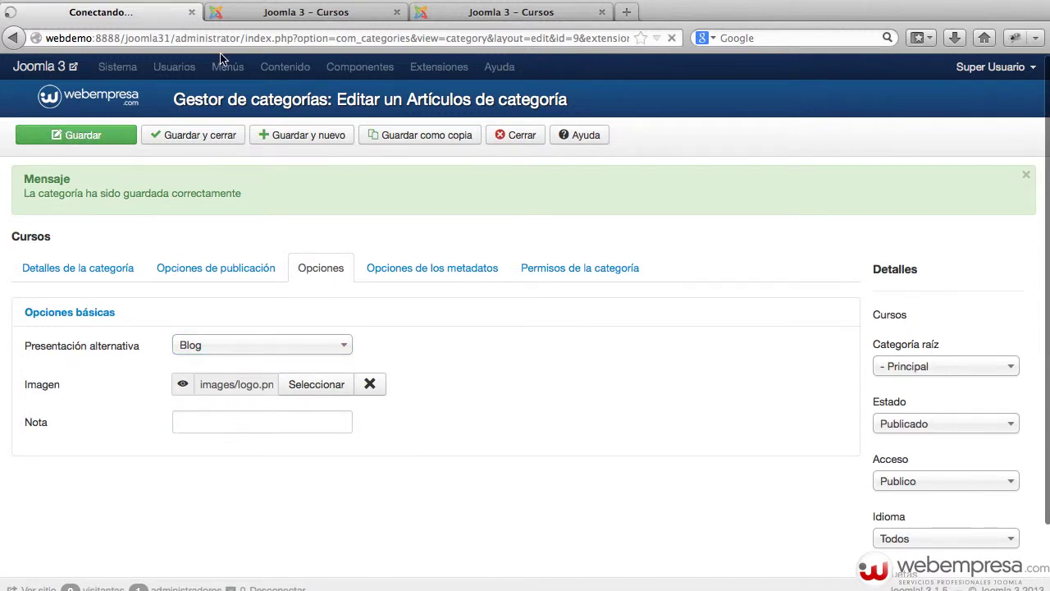
left_click(282, 15)
key("super+r")
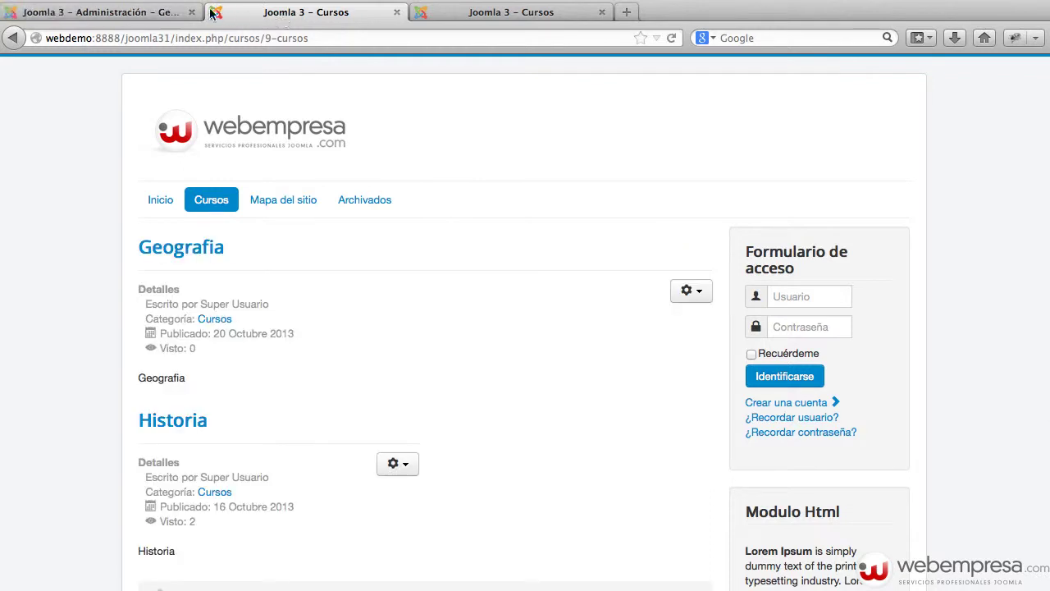
- Review the Cursos category's alternative layout choices without changing them, then return to the parent Cursos page on the public site
left_click(160, 12)
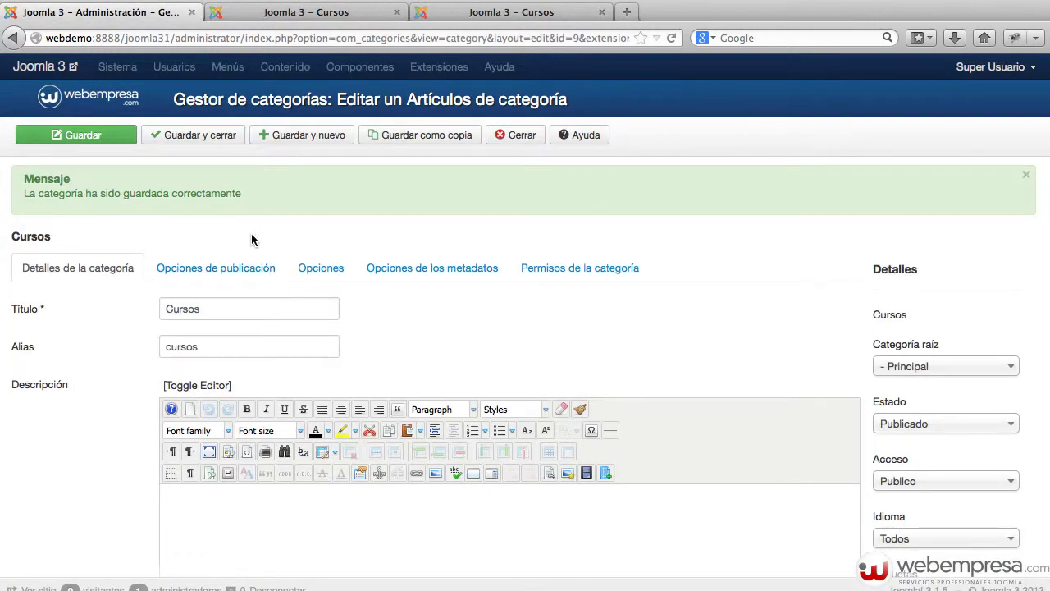
left_click(318, 266)
left_click(226, 353)
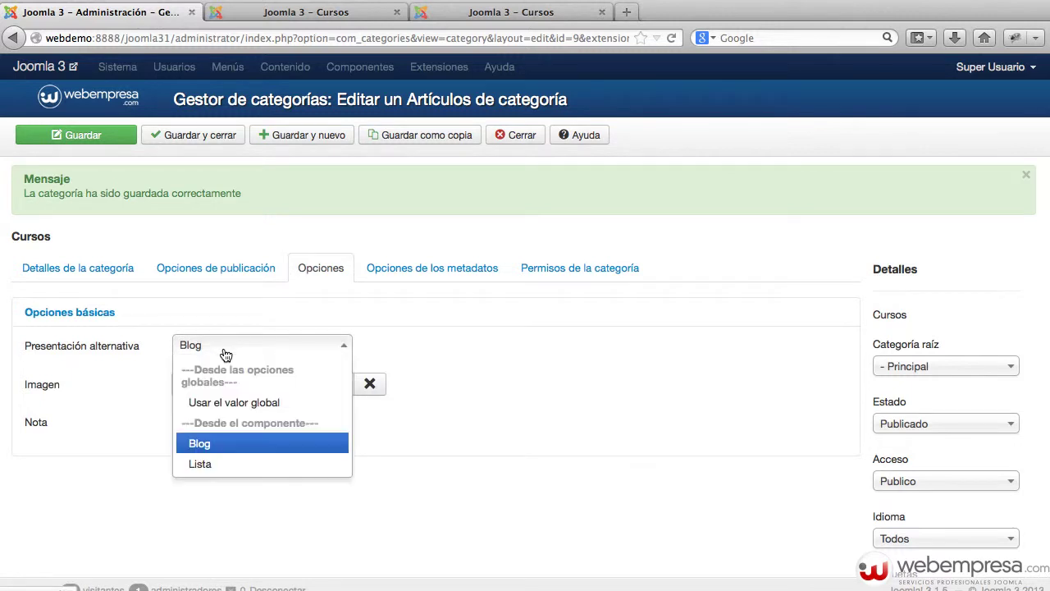
left_click(553, 443)
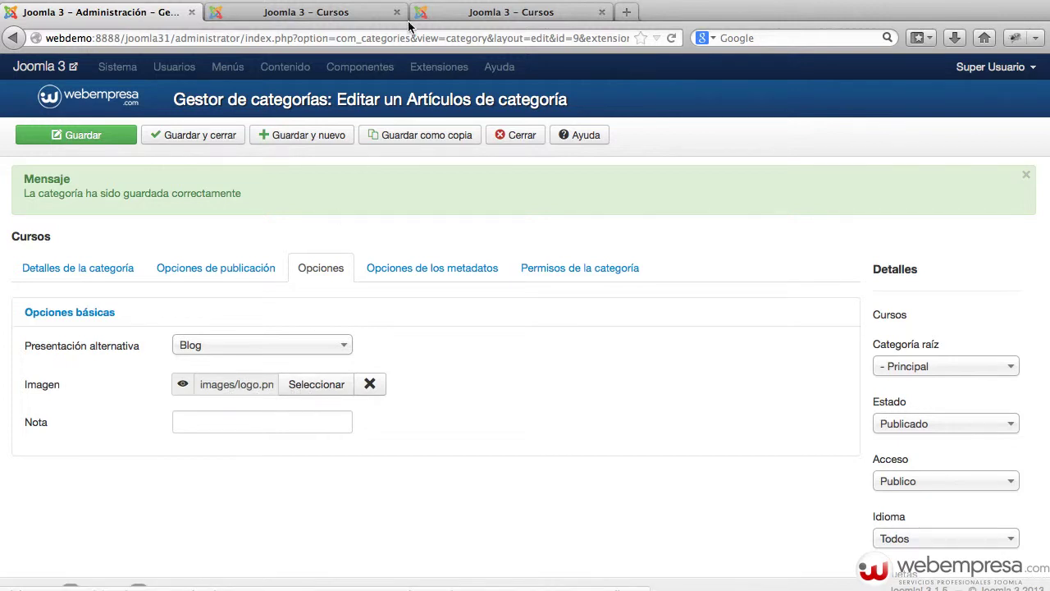
left_click(287, 13)
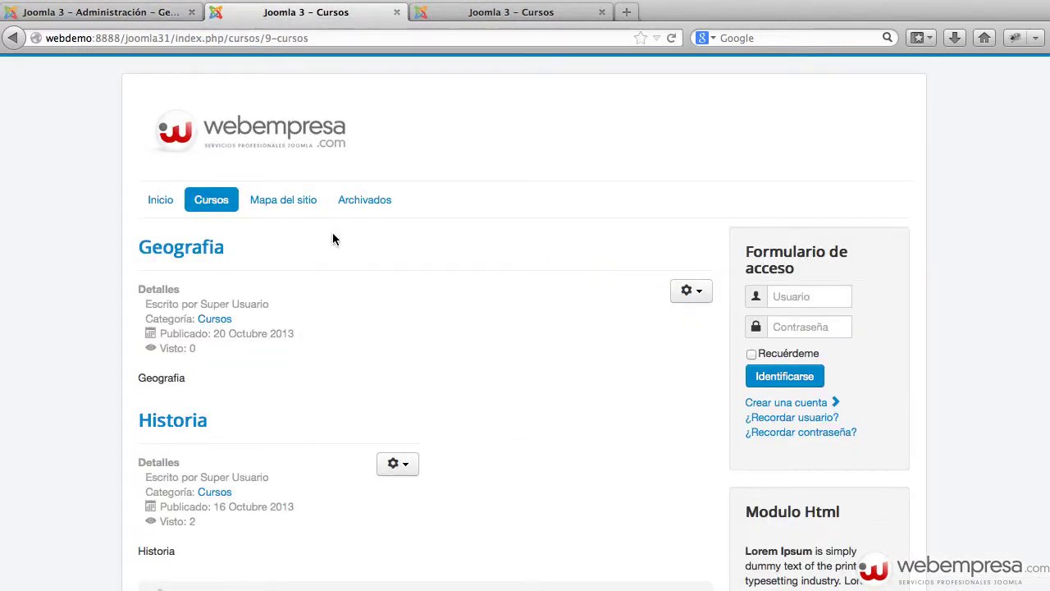
left_click(220, 193)
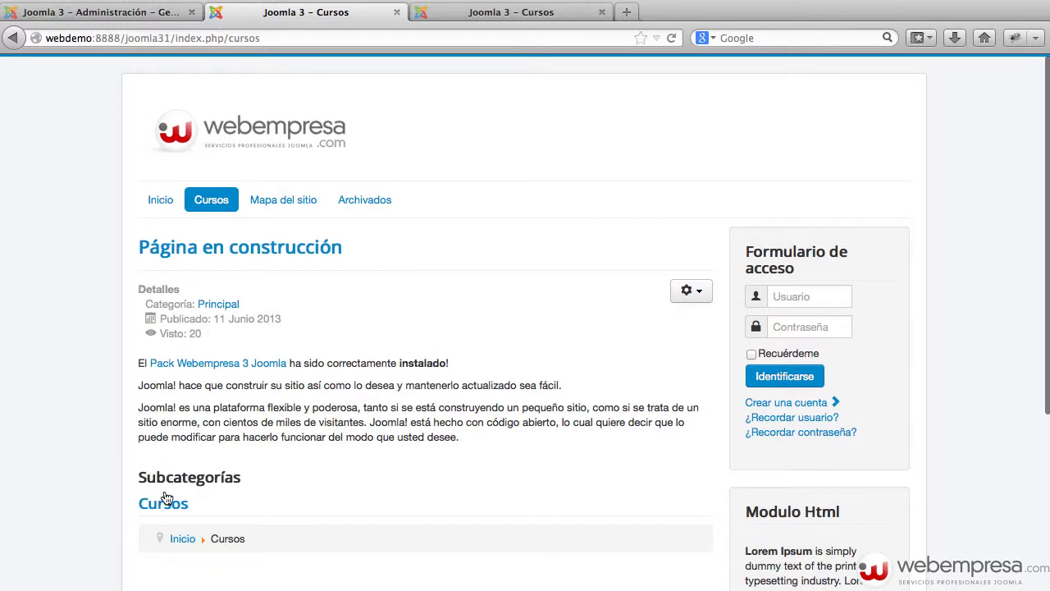
- Examine the Nota field in the Cursos category's basic options, leaving it empty
left_click(164, 13)
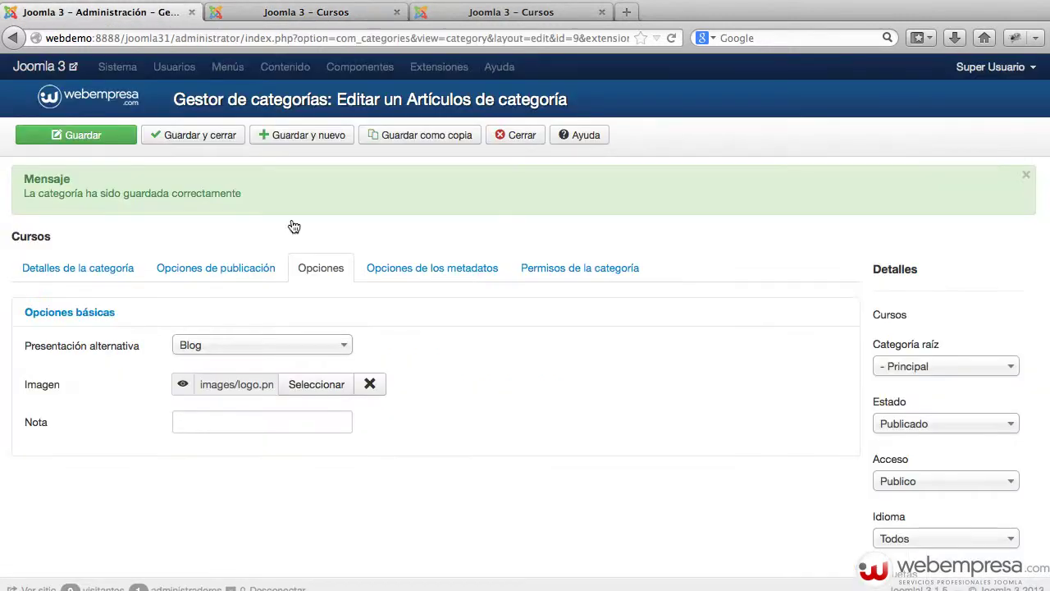
left_click(223, 426)
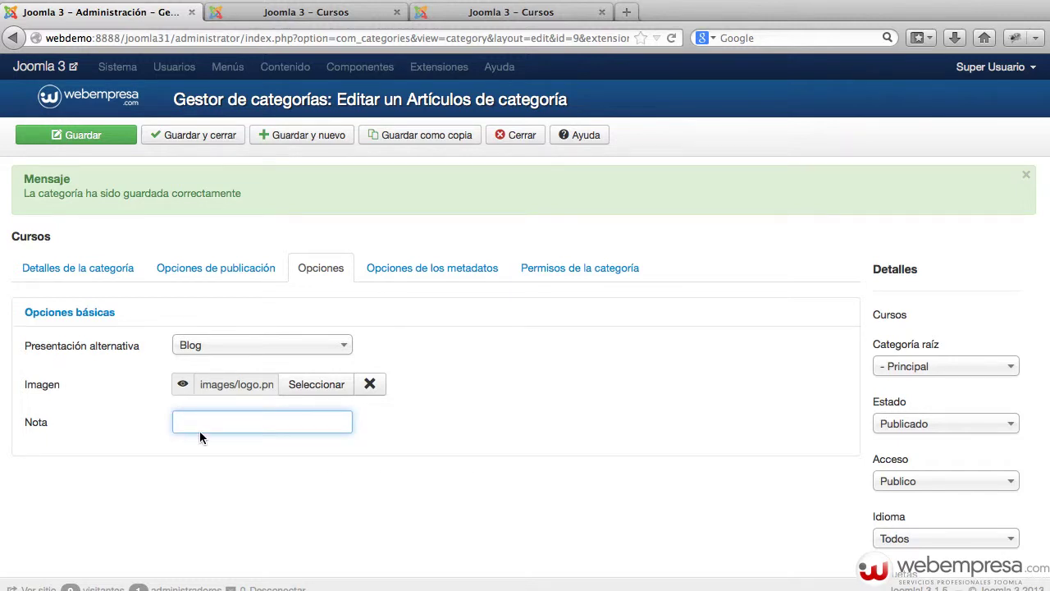
left_click(432, 434)
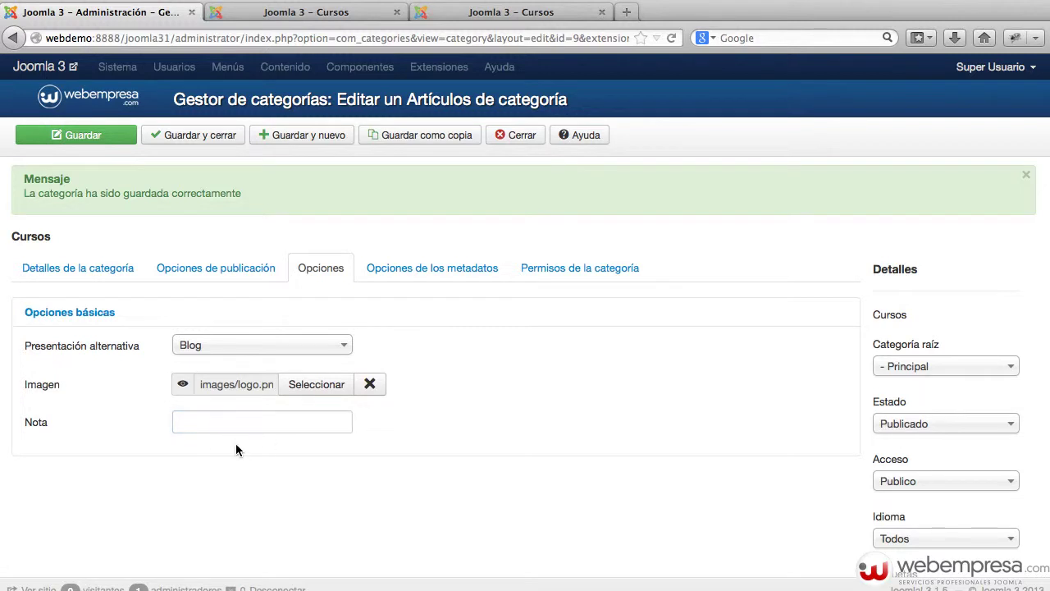
- Open the Cursos category's metadata options, then view the Cursos subcategory on the public site
left_click(438, 279)
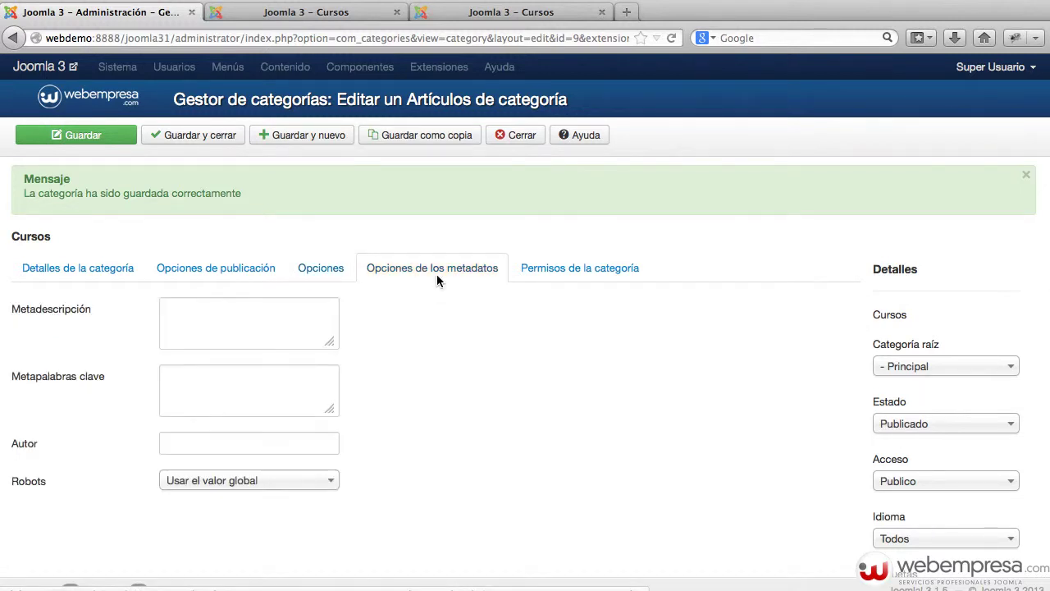
left_click(223, 329)
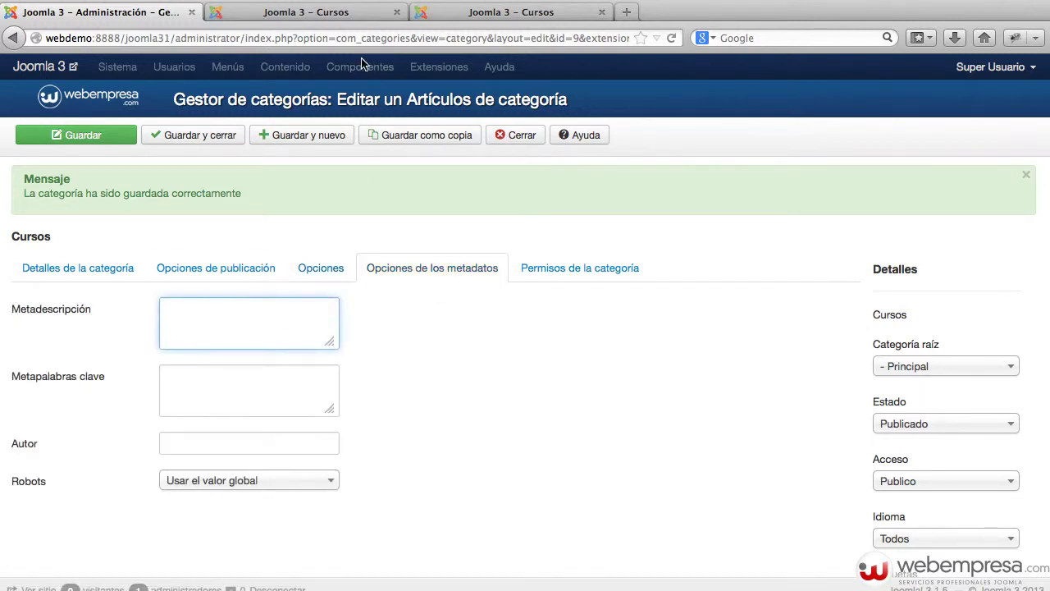
left_click(317, 23)
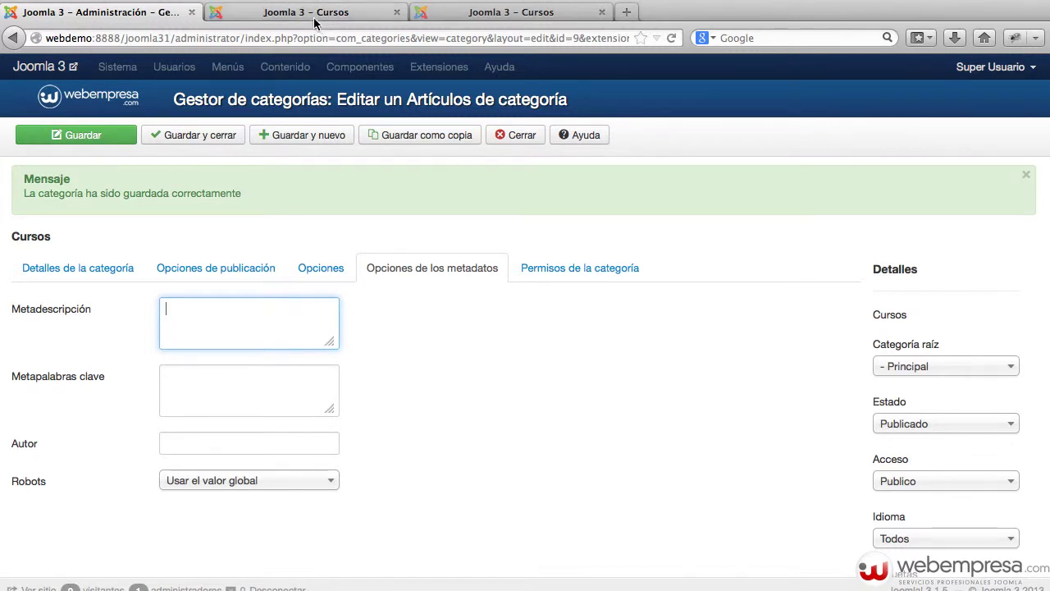
left_click(215, 202)
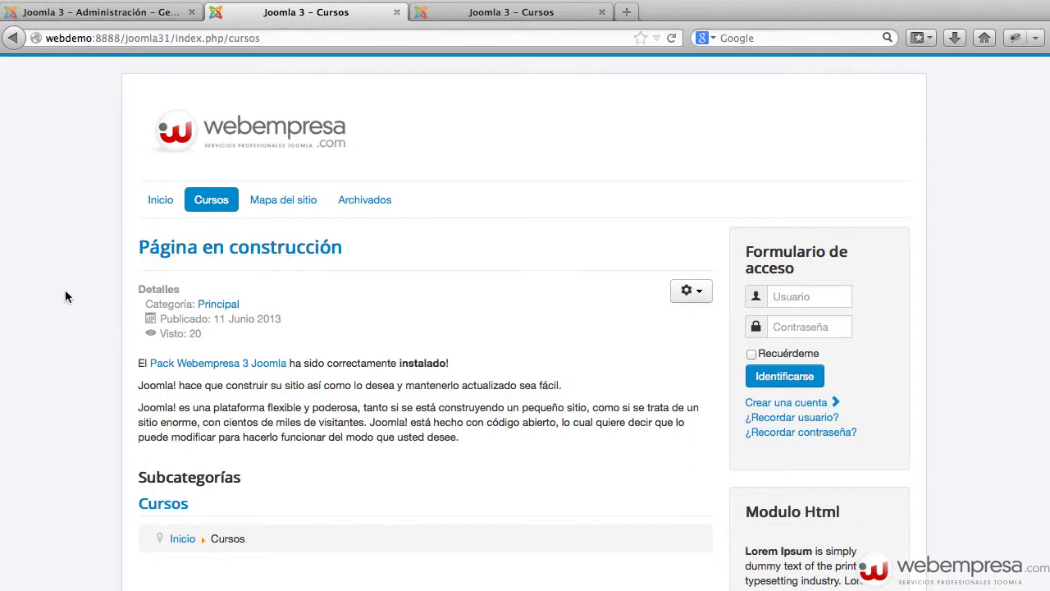
left_click(168, 508)
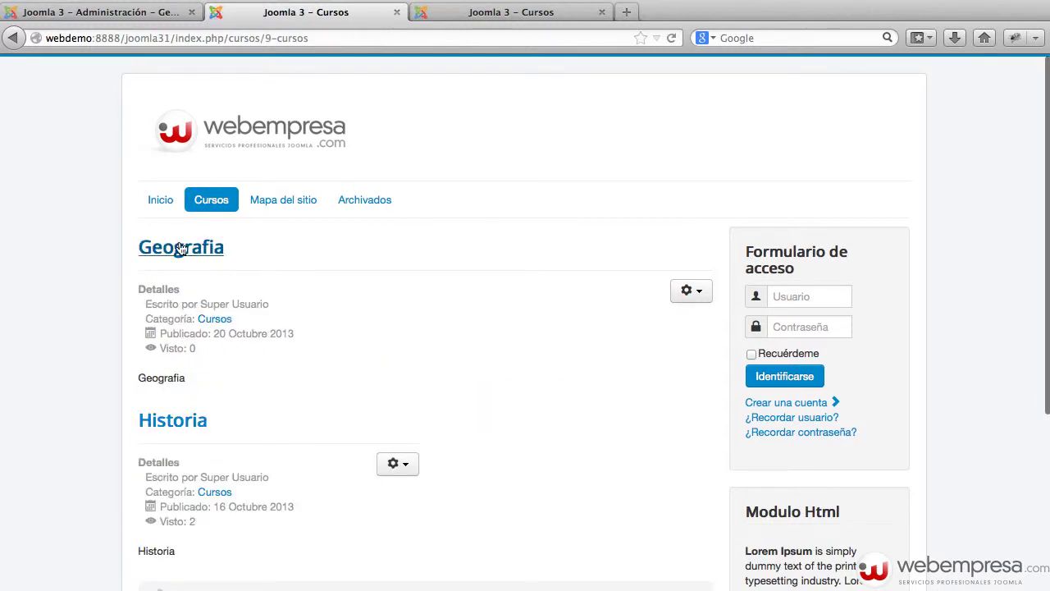
- Set the category's meta description to "Subcategoría Cursos" and its meta keywords to "subcategoría", then save it
left_click(164, 15)
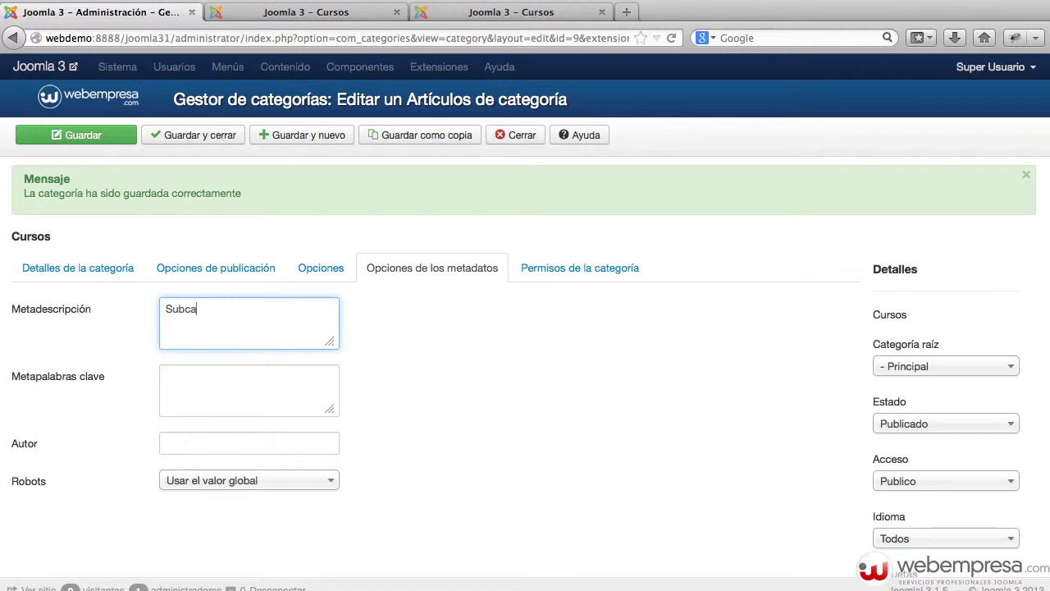
type("Subcategoría Cursos")
key("Tab")
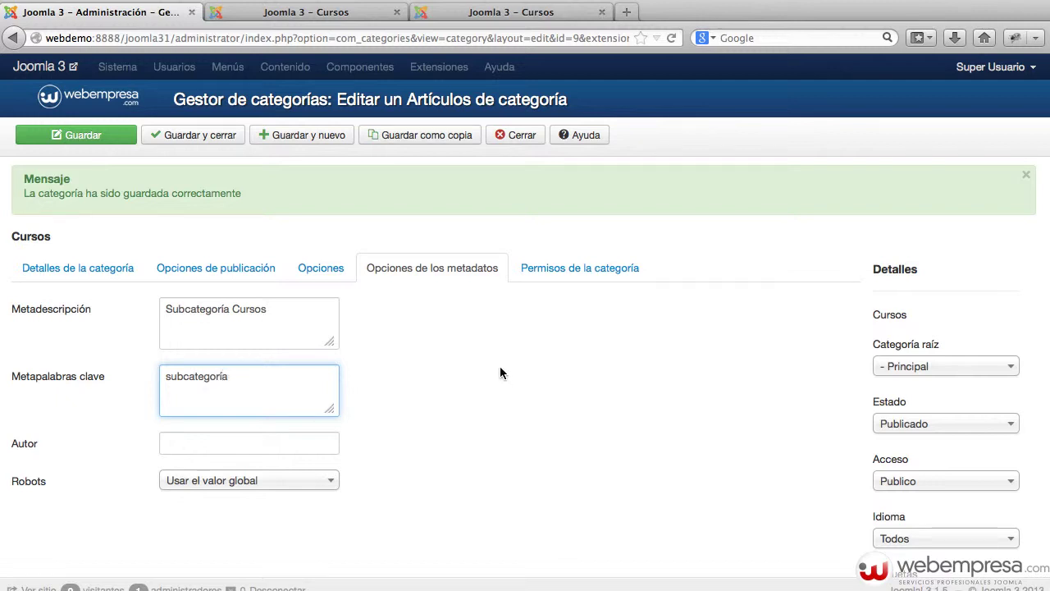
left_click(78, 134)
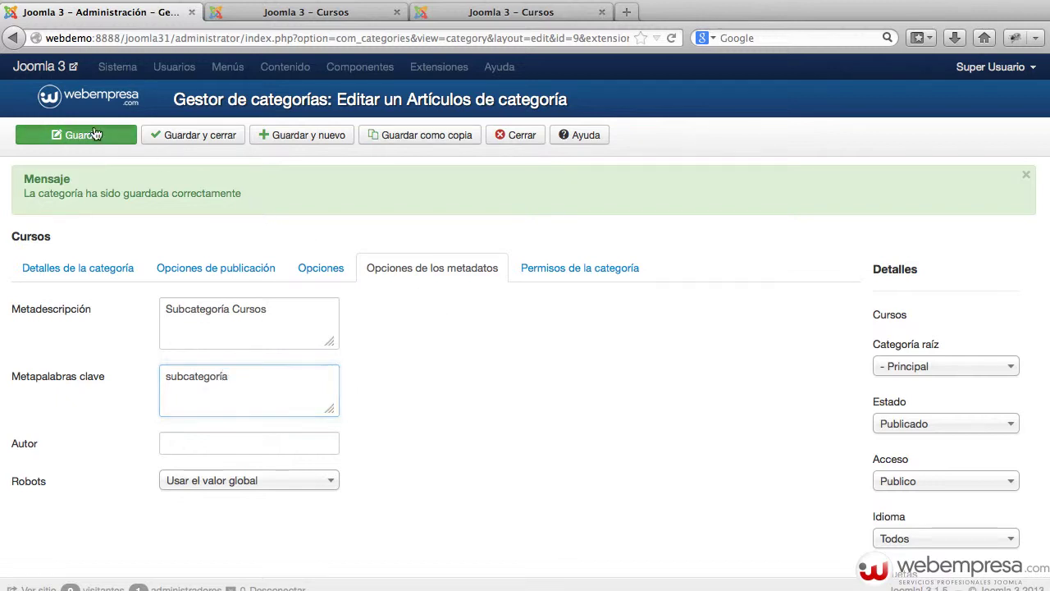
- Open the Cursos subcategory from the public Cursos page and display its source code
left_click(344, 17)
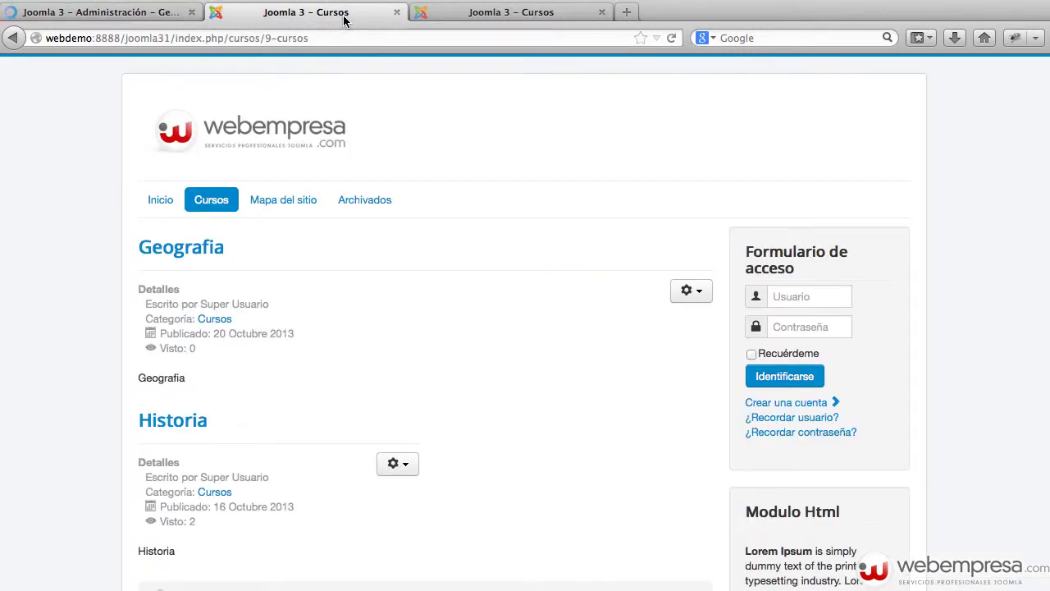
left_click(212, 215)
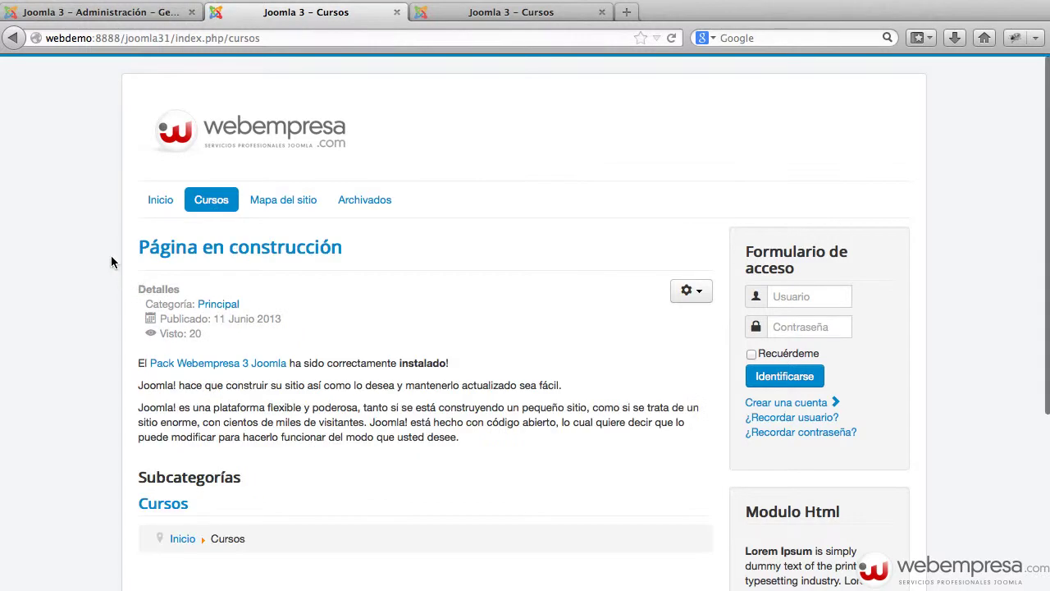
left_click(151, 509)
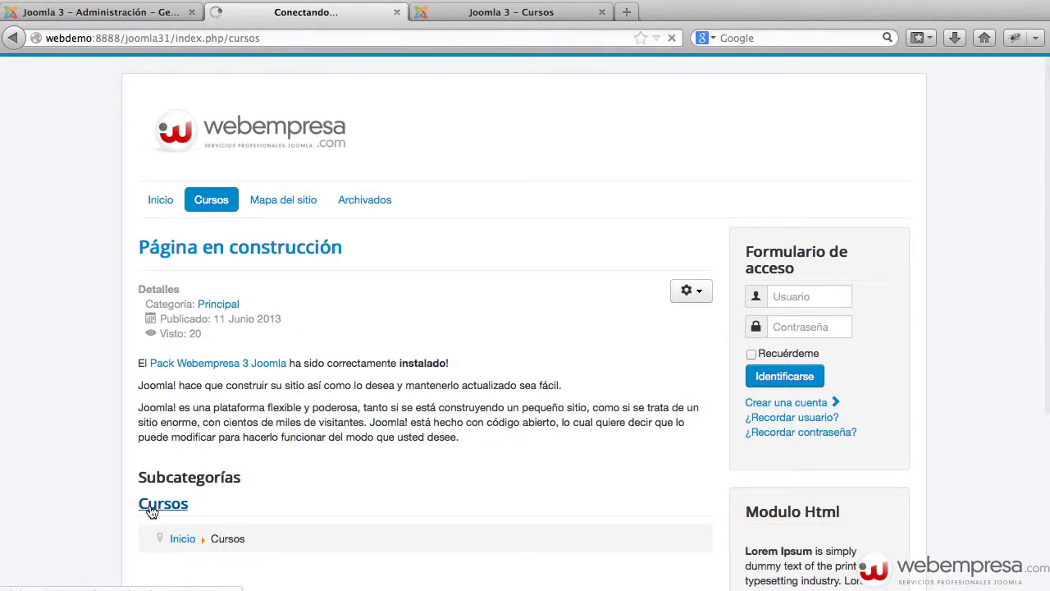
right_click(91, 280)
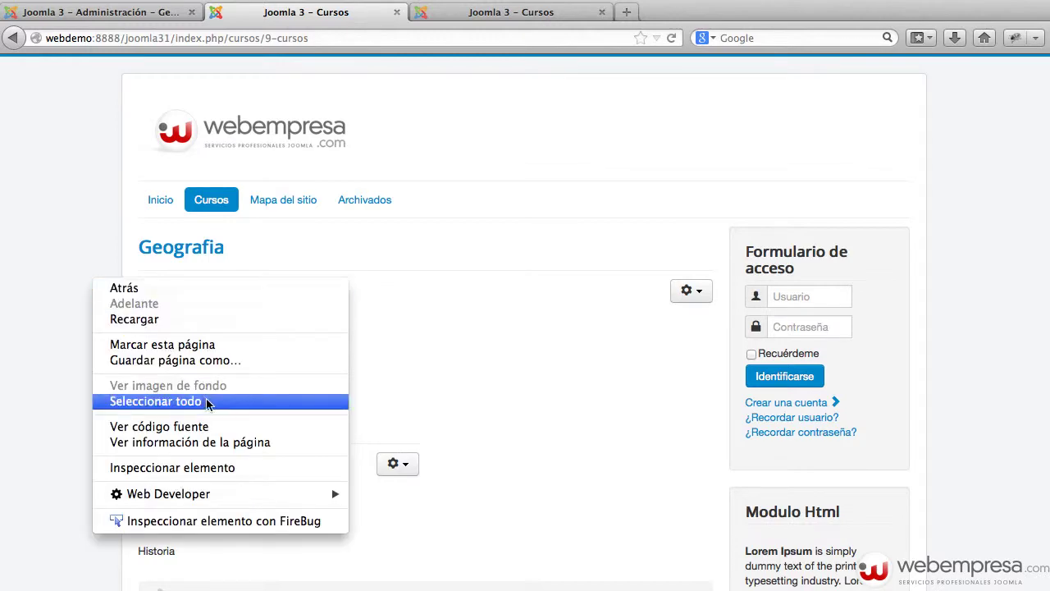
left_click(207, 427)
- Examine the description and keywords meta tags in the subcategory page's source code
left_click_drag(299, 368, 228, 138)
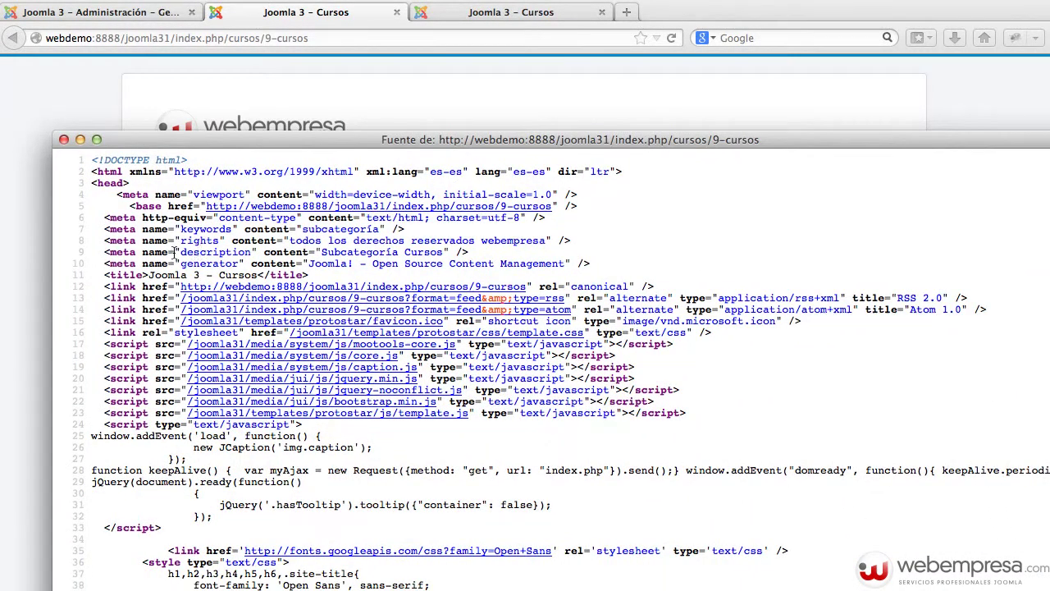
left_click_drag(184, 251, 251, 252)
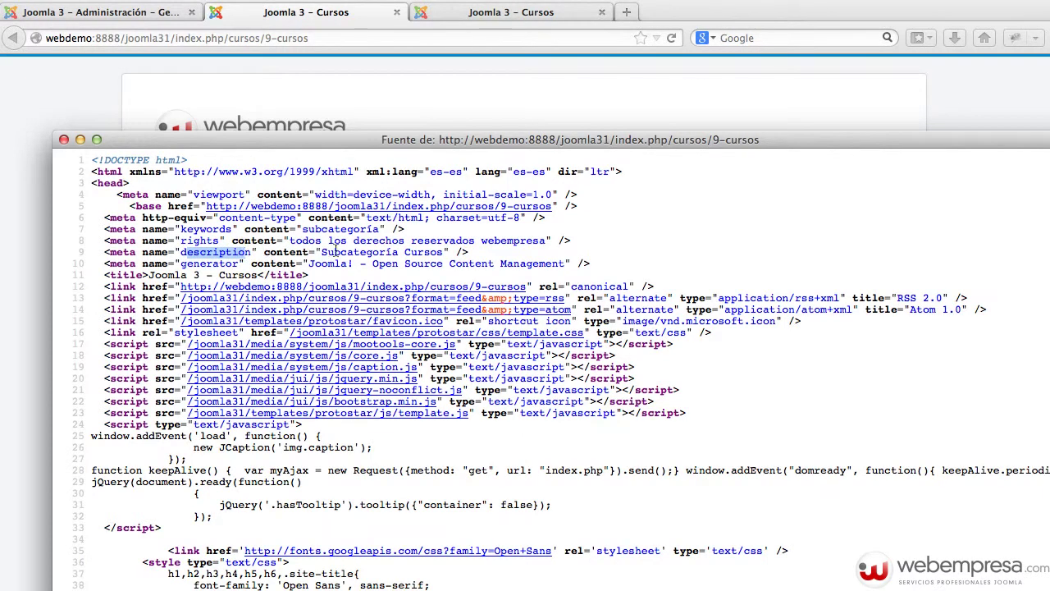
left_click_drag(323, 252, 451, 253)
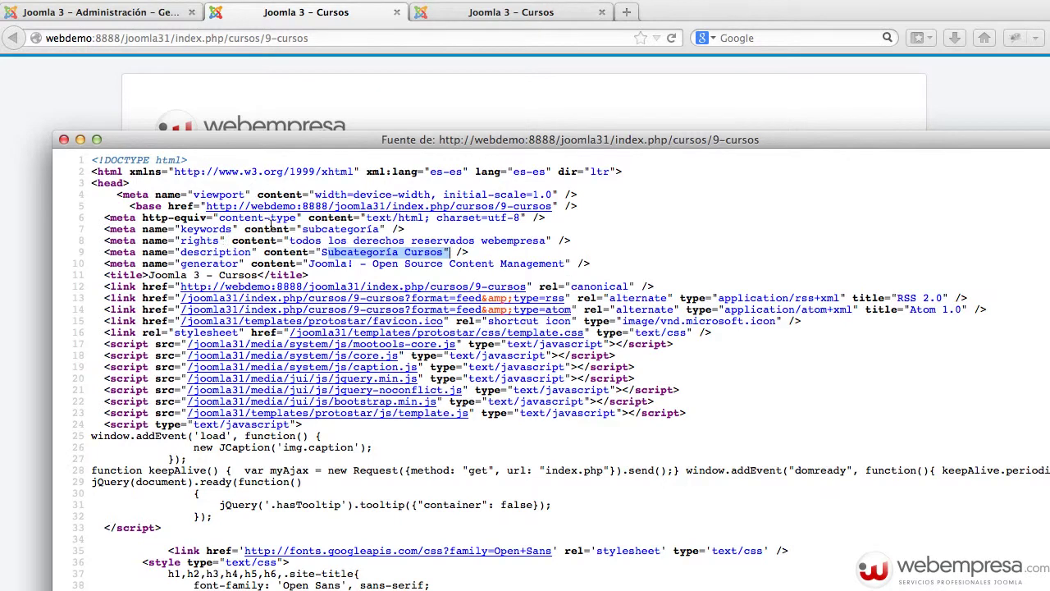
left_click_drag(180, 230, 386, 230)
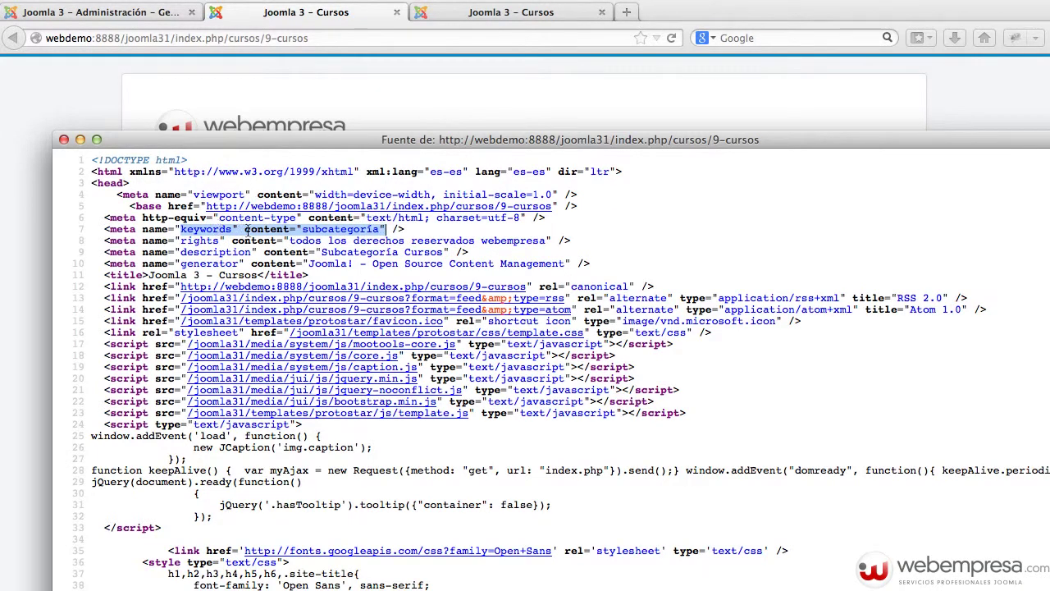
- Leave the source code and reopen the Cursos category's metadata options in the administration
left_click(121, 121)
left_click(136, 12)
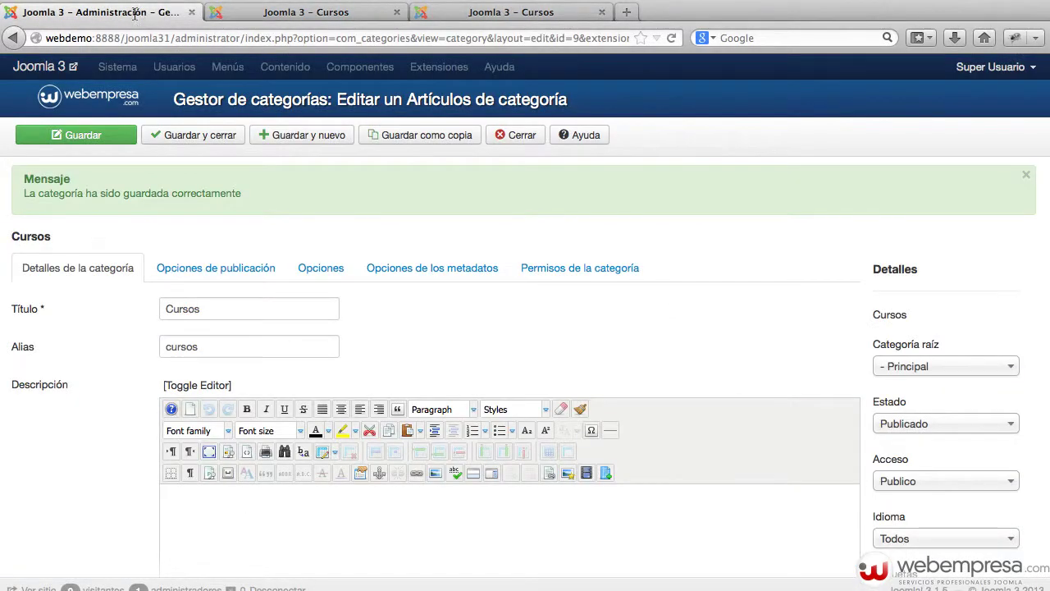
left_click(430, 271)
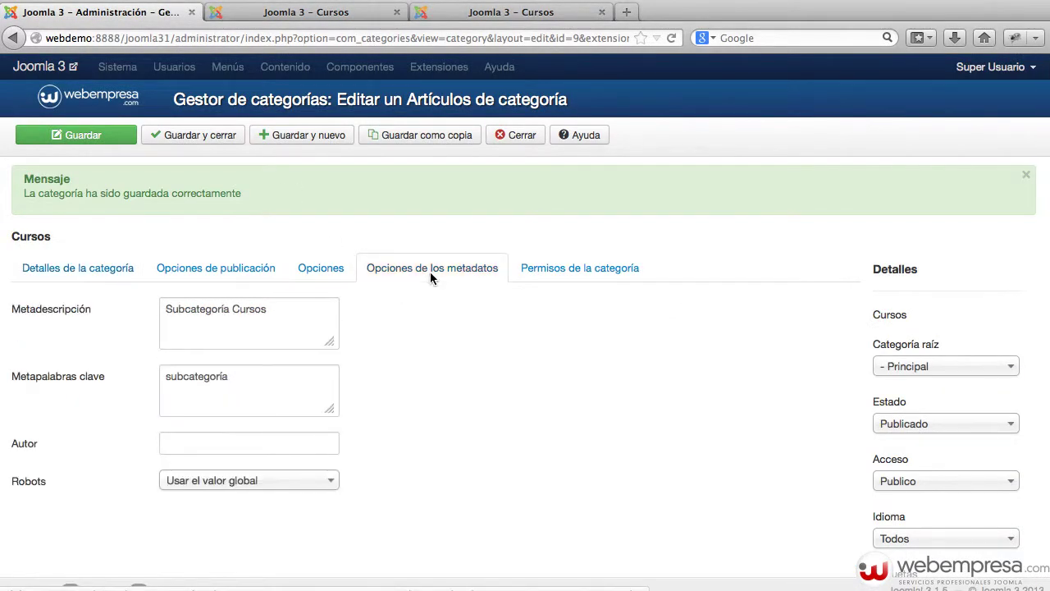